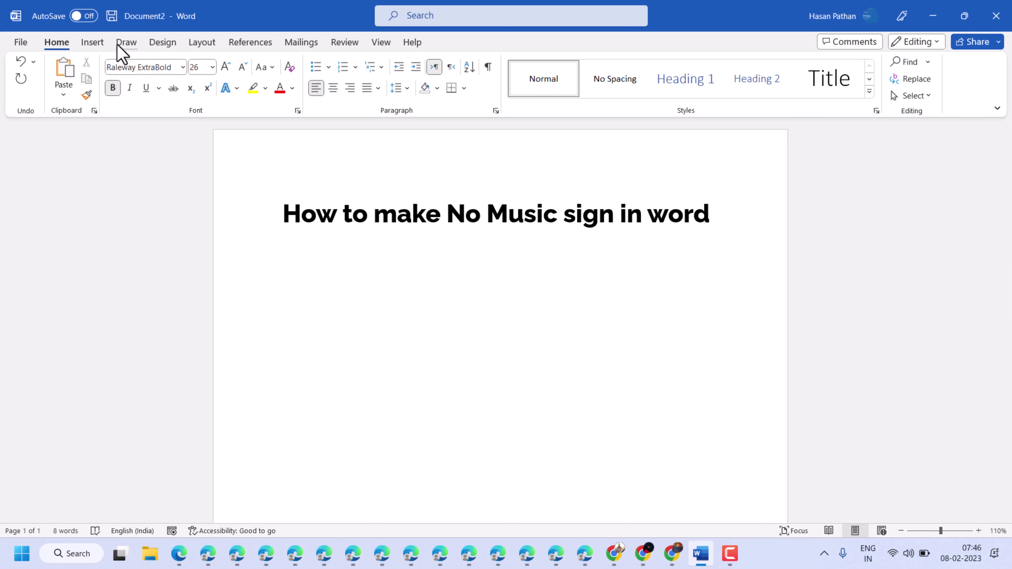
# Step: Open the Stock Images Icons library from the Insert tab
pyautogui.click(92, 43)
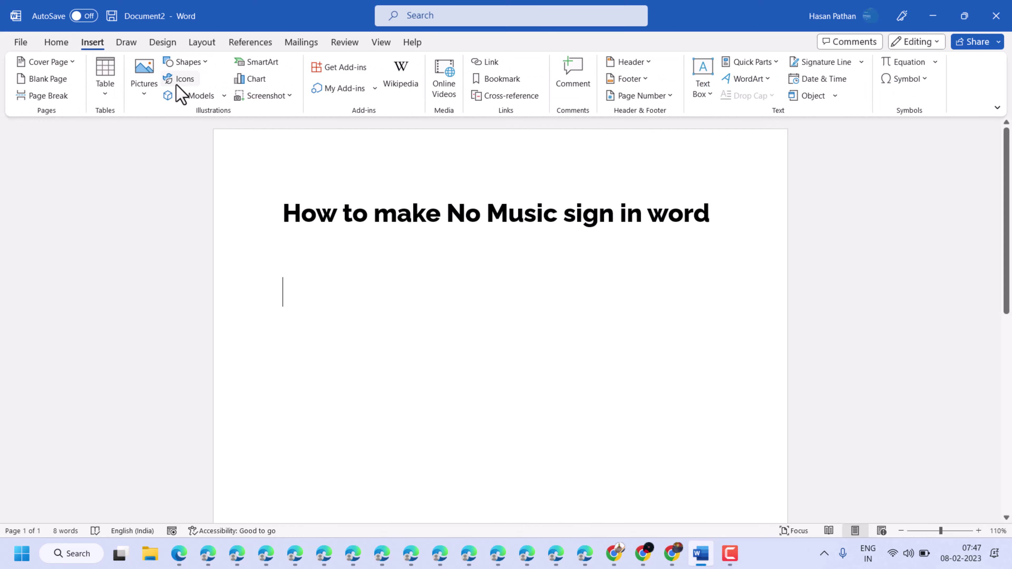
pyautogui.click(184, 79)
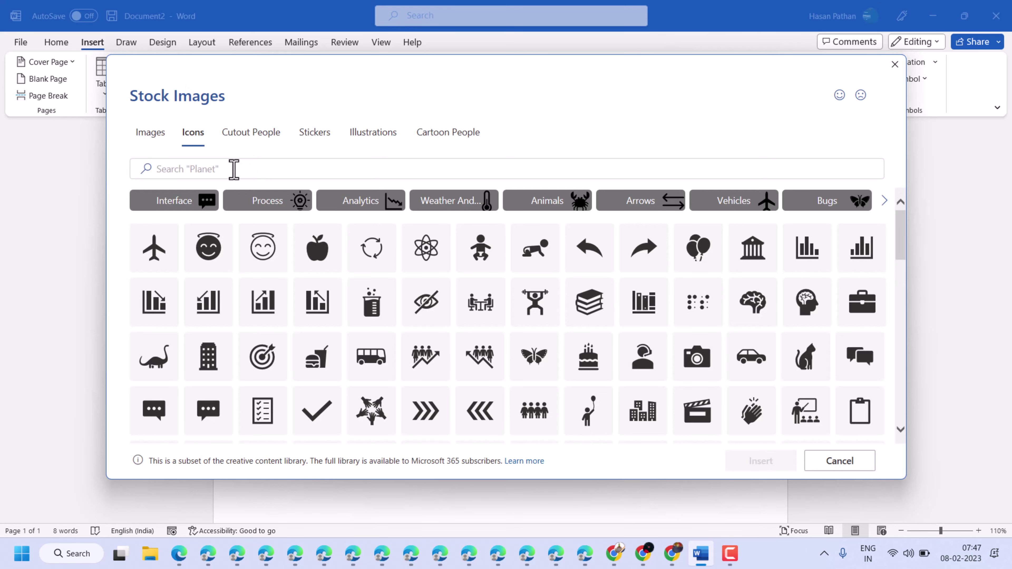
# Step: Search the icons for 'music' and insert five music icons, including the single and paired notes
pyautogui.click(234, 170)
pyautogui.write('s')
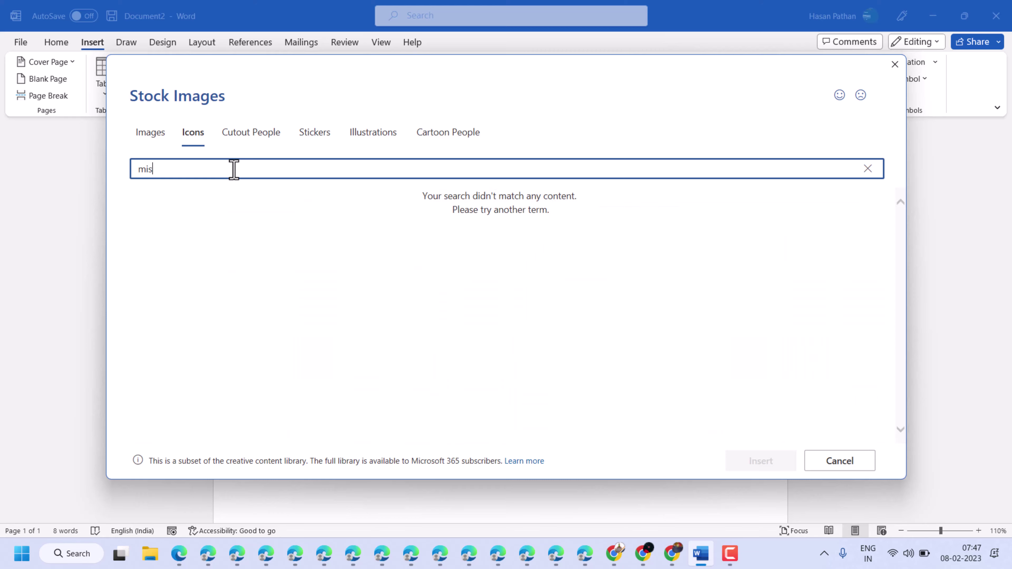
pyautogui.write('i')
pyautogui.write('si')
pyautogui.write('c')
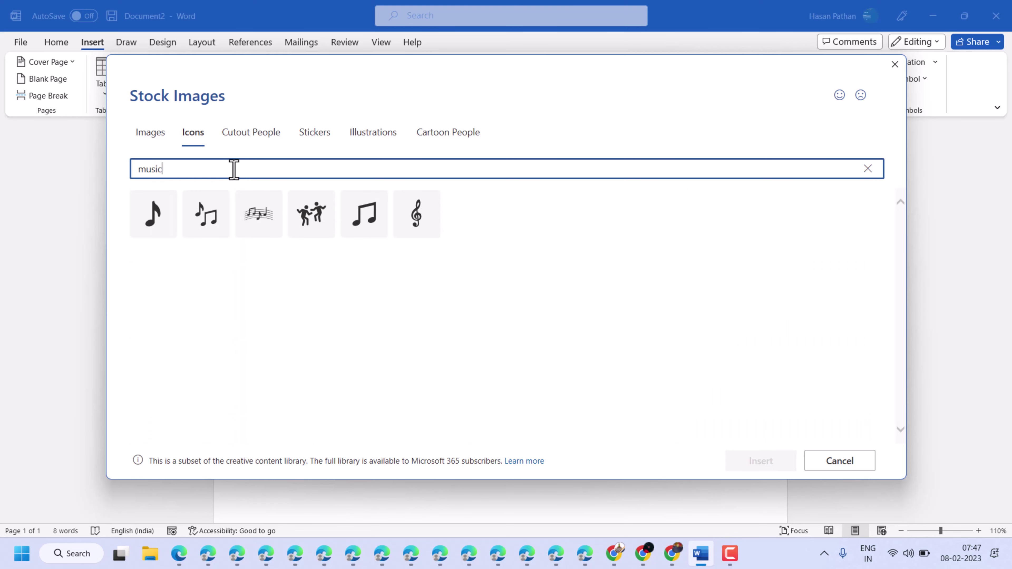
pyautogui.click(166, 201)
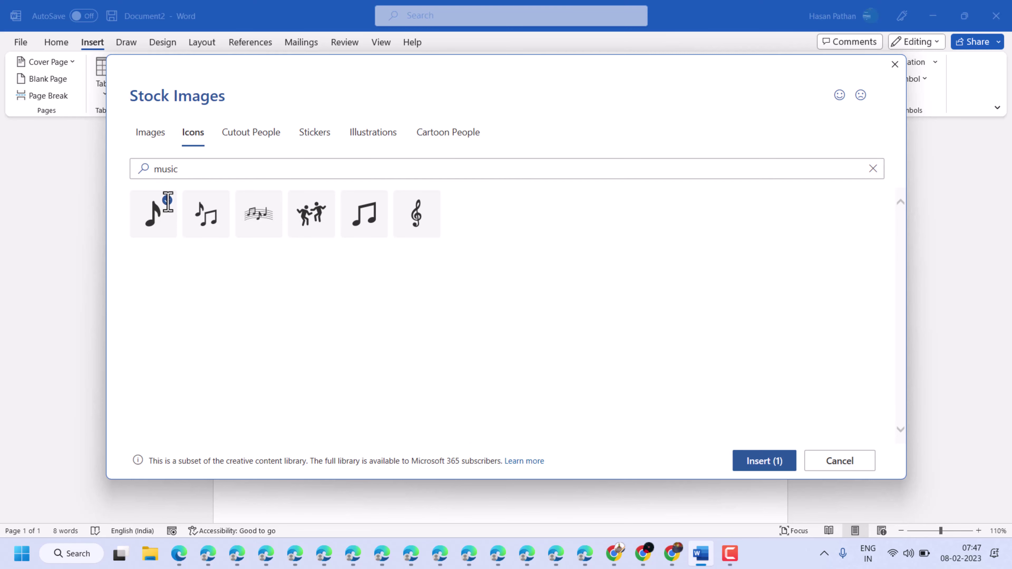
pyautogui.click(222, 200)
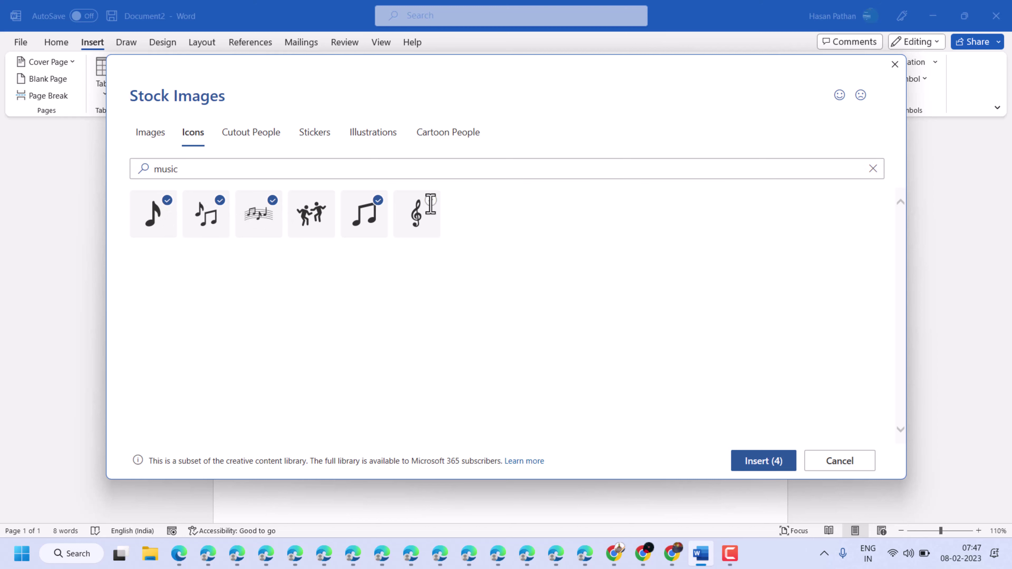
pyautogui.click(755, 464)
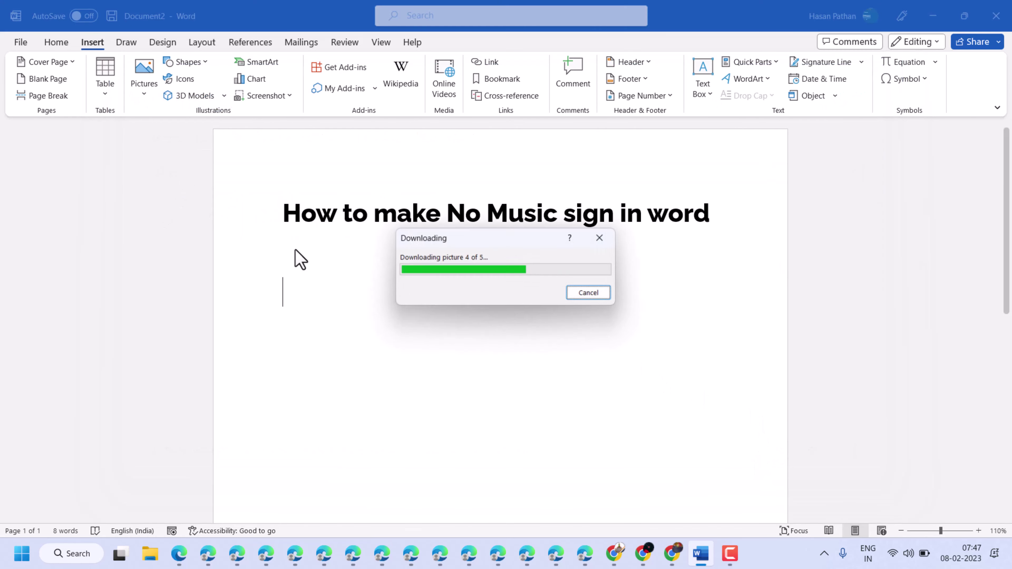
# Step: Drag the first single note icon's corner handle outward so it is larger than the others
pyautogui.click(401, 371)
pyautogui.click(355, 313)
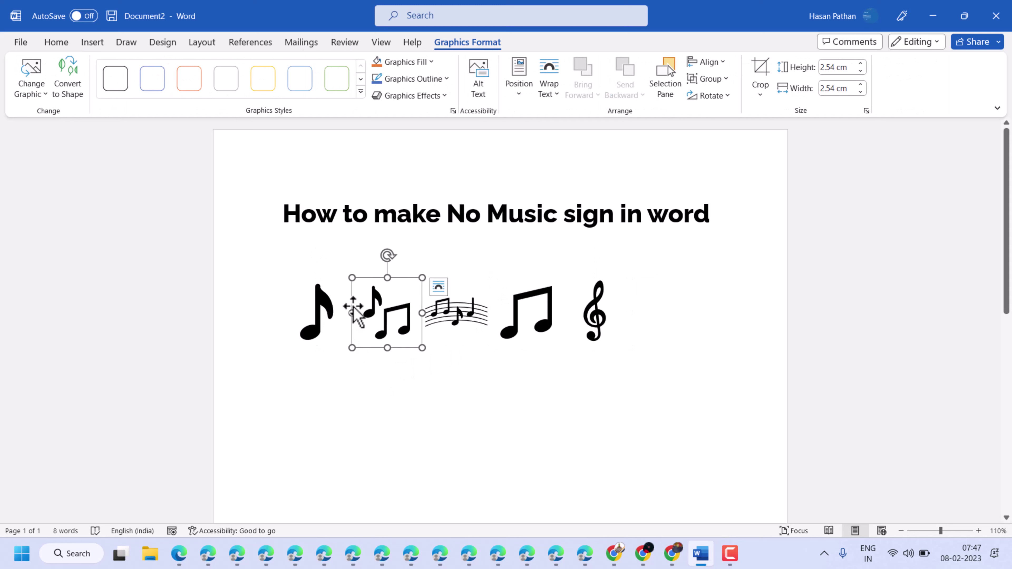
pyautogui.click(290, 313)
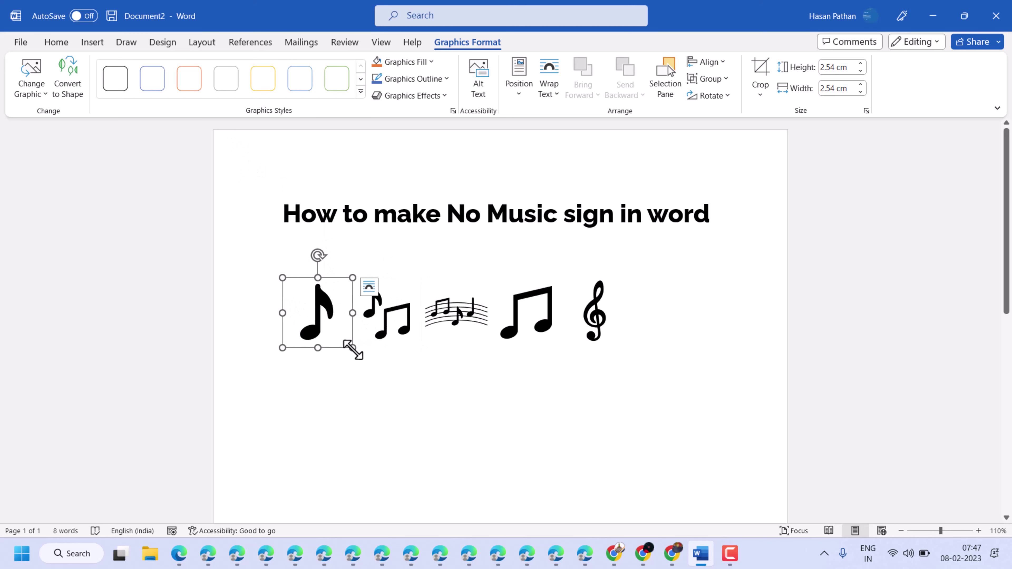
pyautogui.moveTo(353, 348); pyautogui.dragTo(381, 364)
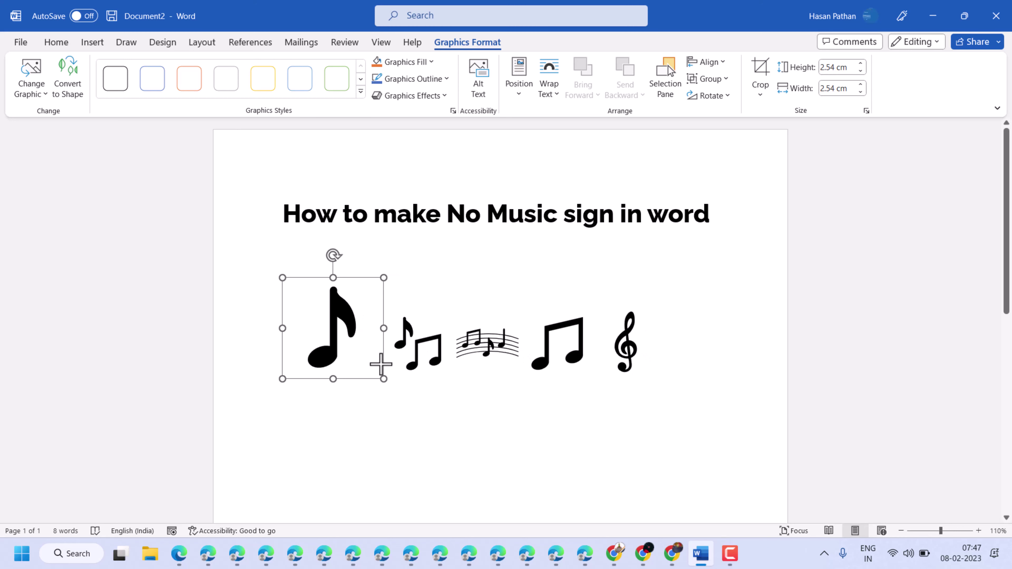
pyautogui.click(451, 271)
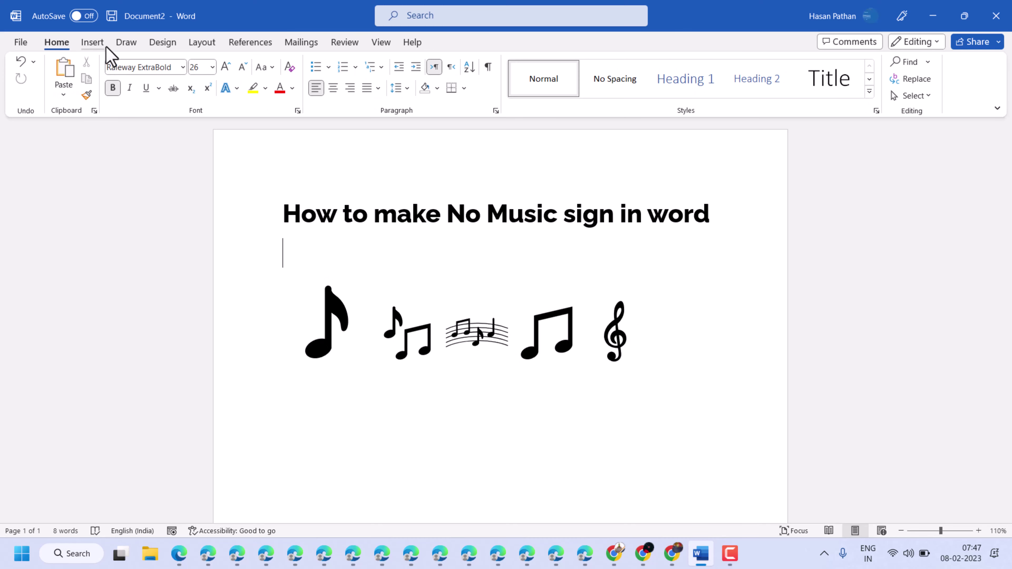
pyautogui.click(93, 42)
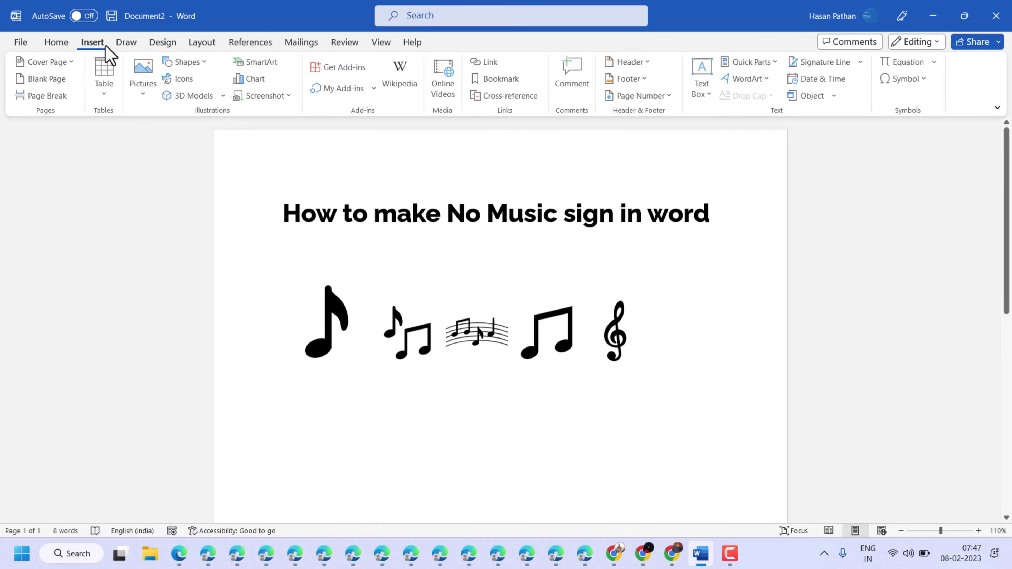
# Step: Draw a Basic Shapes 'No' symbol over the enlarged single note icon
pyautogui.click(178, 63)
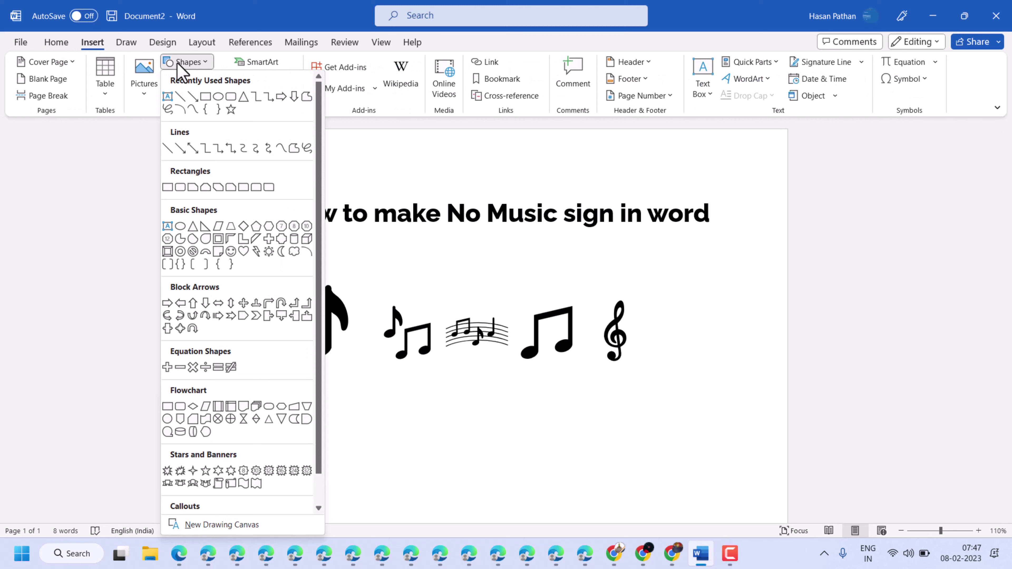
pyautogui.click(193, 252)
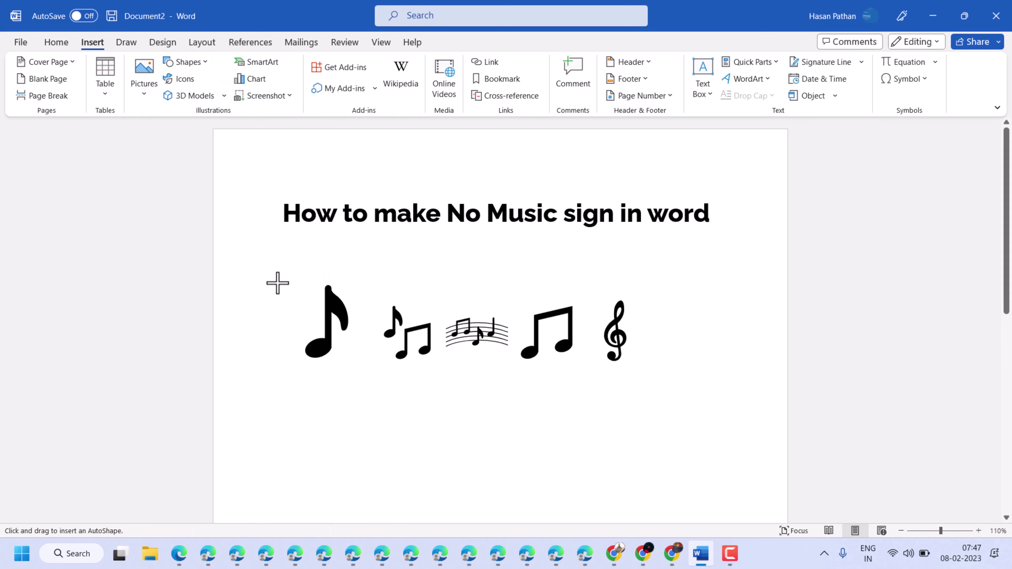
pyautogui.moveTo(278, 283)
pyautogui.mouseDown()
pyautogui.moveTo(387, 380)
pyautogui.moveTo(378, 379)
pyautogui.mouseUp()
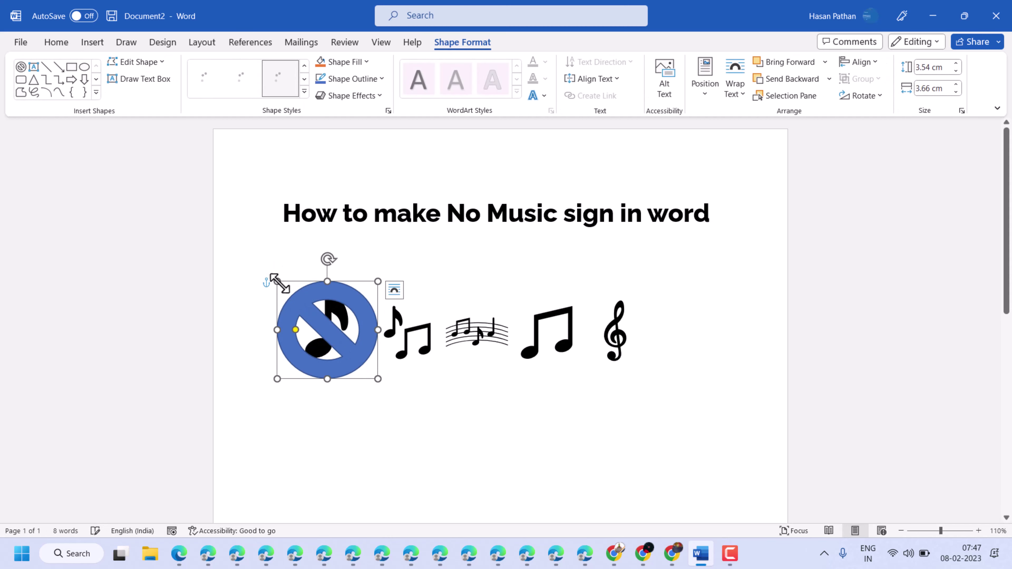
# Step: Stretch the No symbol's corners outward to about 3.85 cm by 4.21 cm
pyautogui.moveTo(270, 275); pyautogui.dragTo(266, 271)
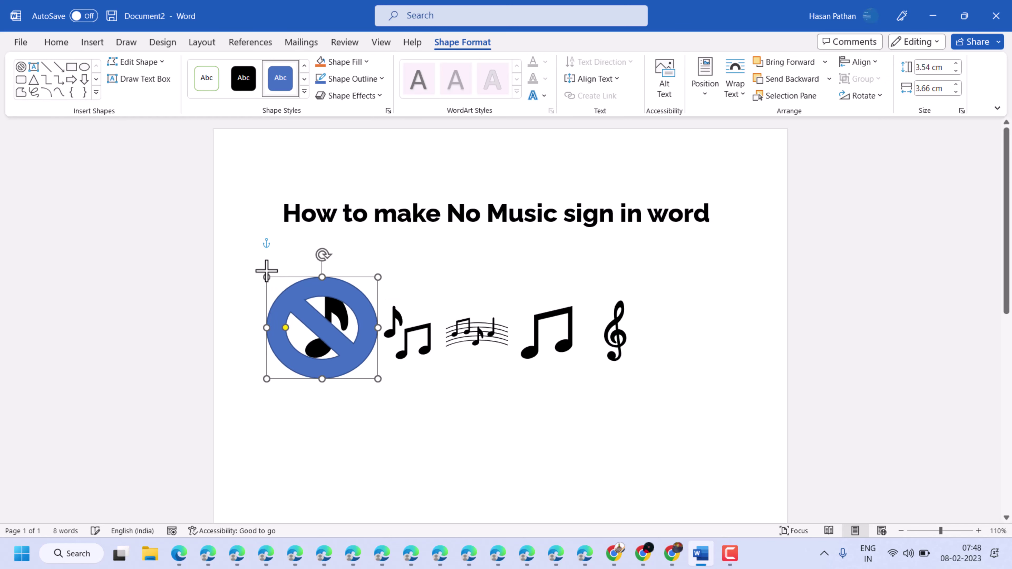
pyautogui.moveTo(377, 379); pyautogui.dragTo(382, 385)
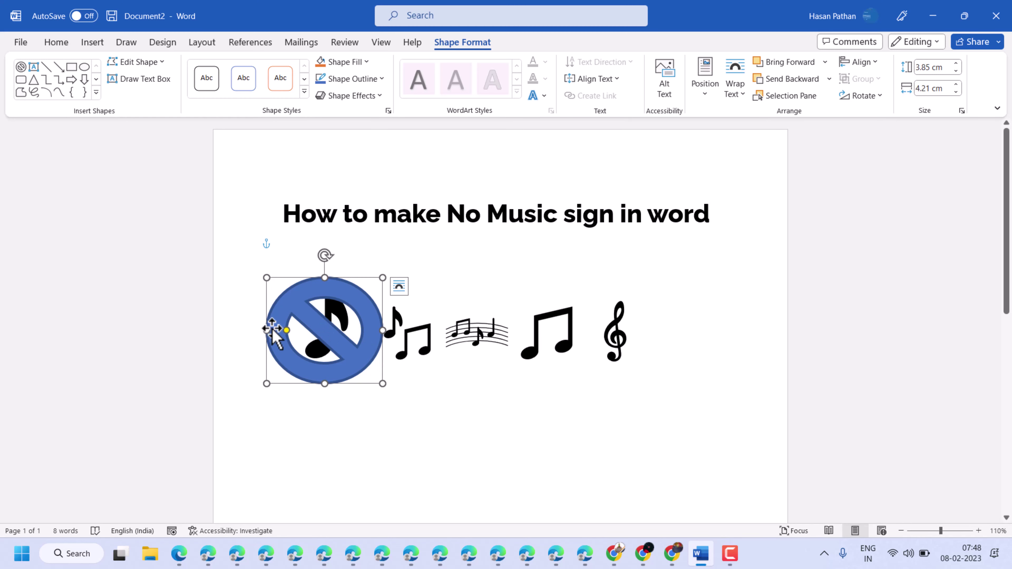
pyautogui.click(380, 415)
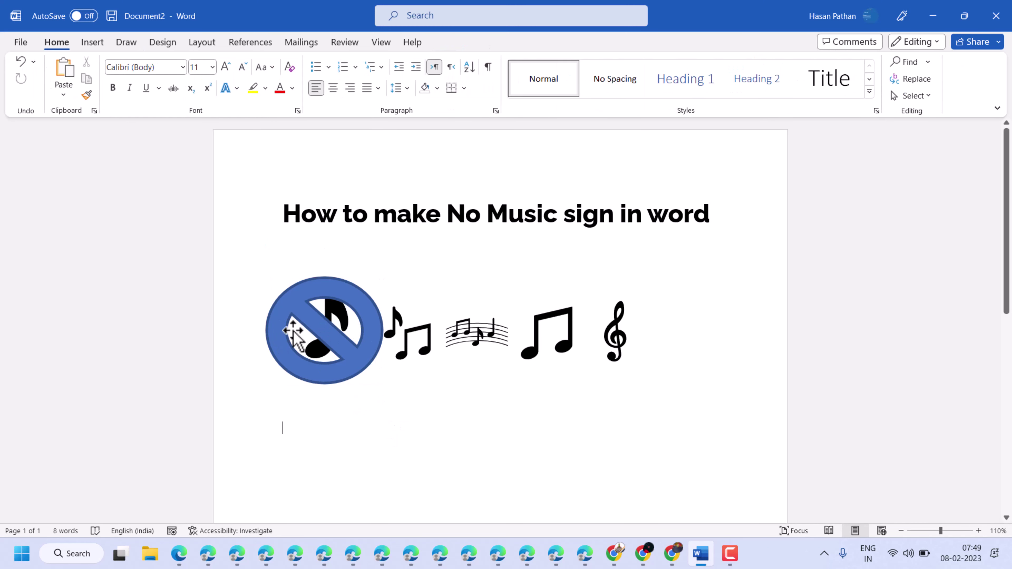
# Step: Thin the No symbol's ring and slash using its yellow adjustment handle
pyautogui.click(284, 332)
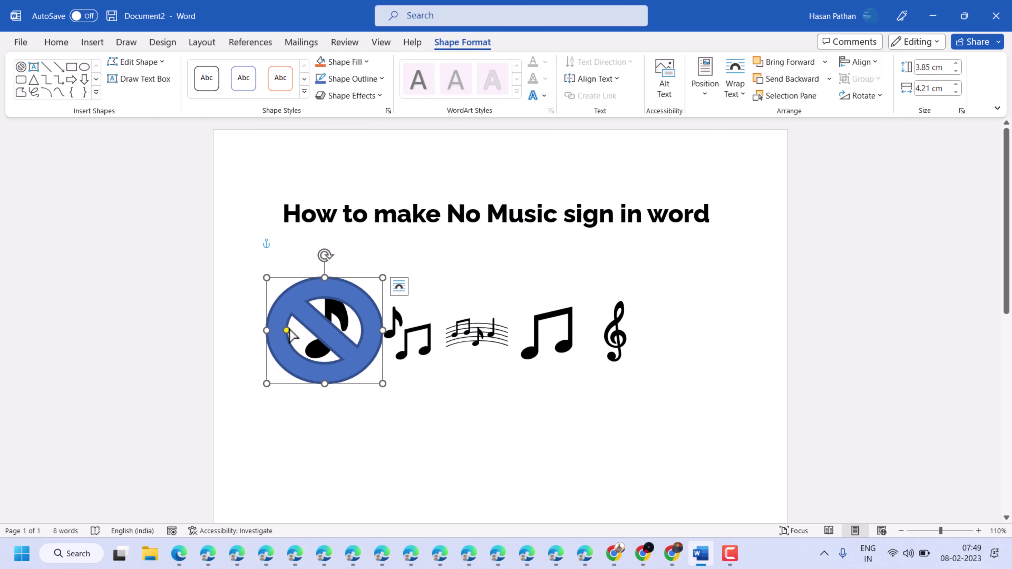
pyautogui.moveTo(287, 330); pyautogui.dragTo(274, 330)
pyautogui.click(321, 433)
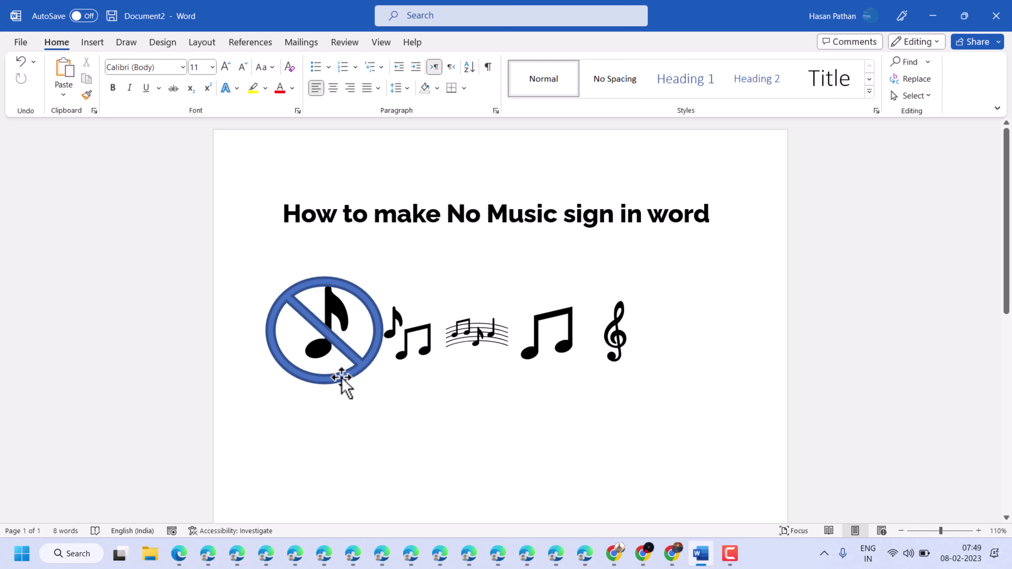
pyautogui.click(342, 378)
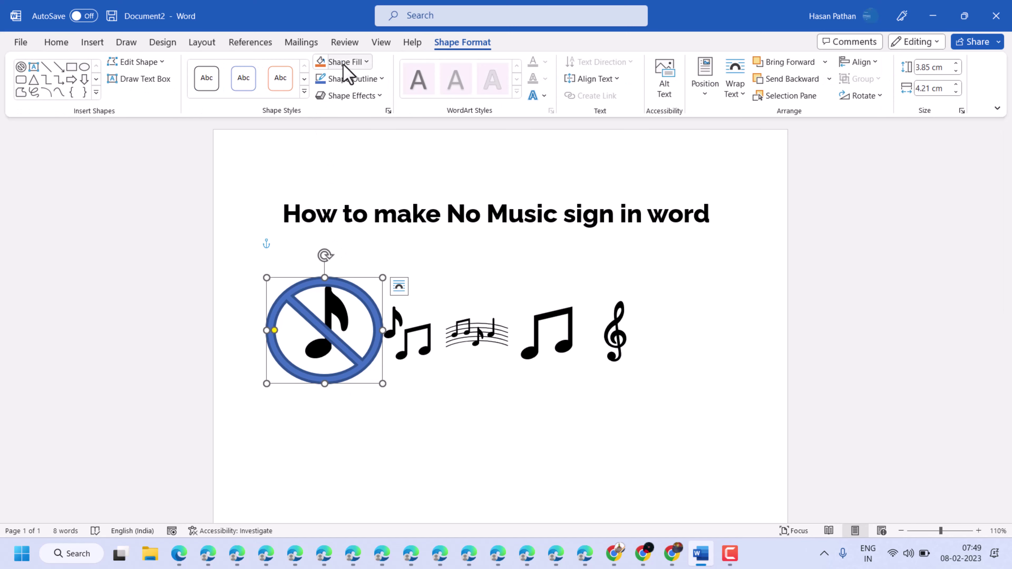
# Step: Fill the No symbol with red and set its outline to none
pyautogui.click(343, 63)
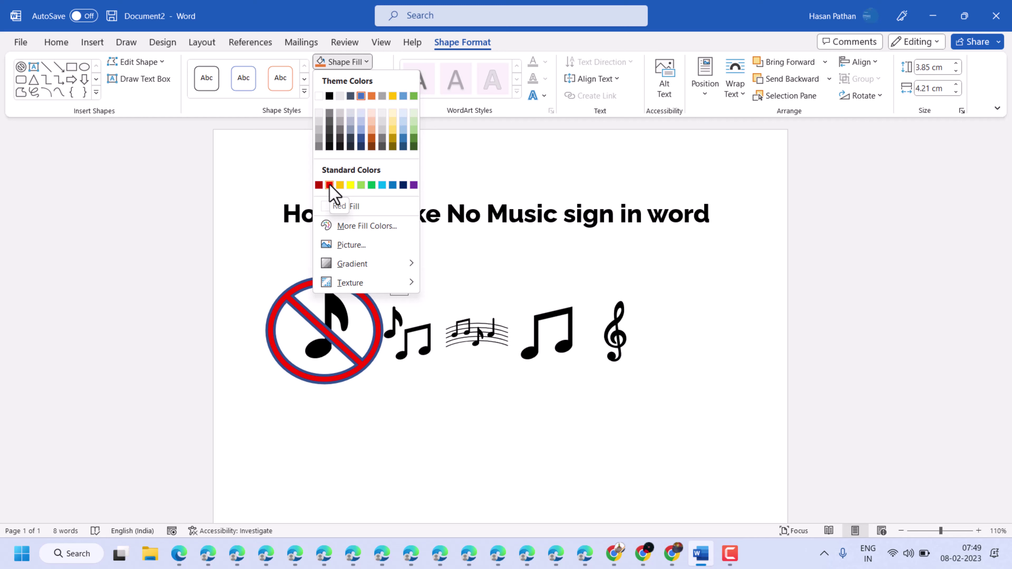
pyautogui.click(330, 185)
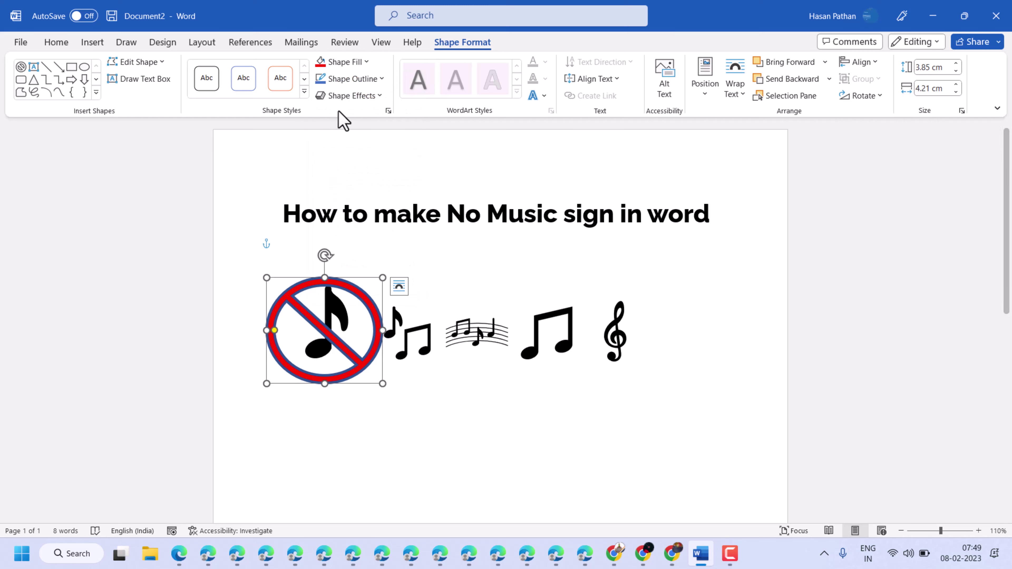
pyautogui.click(364, 81)
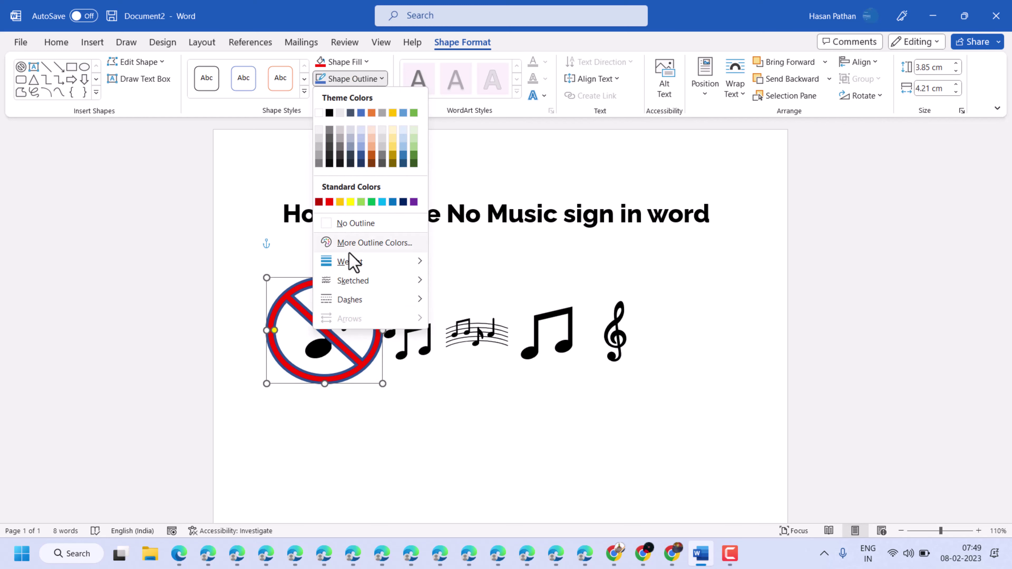
pyautogui.moveTo(352, 281)
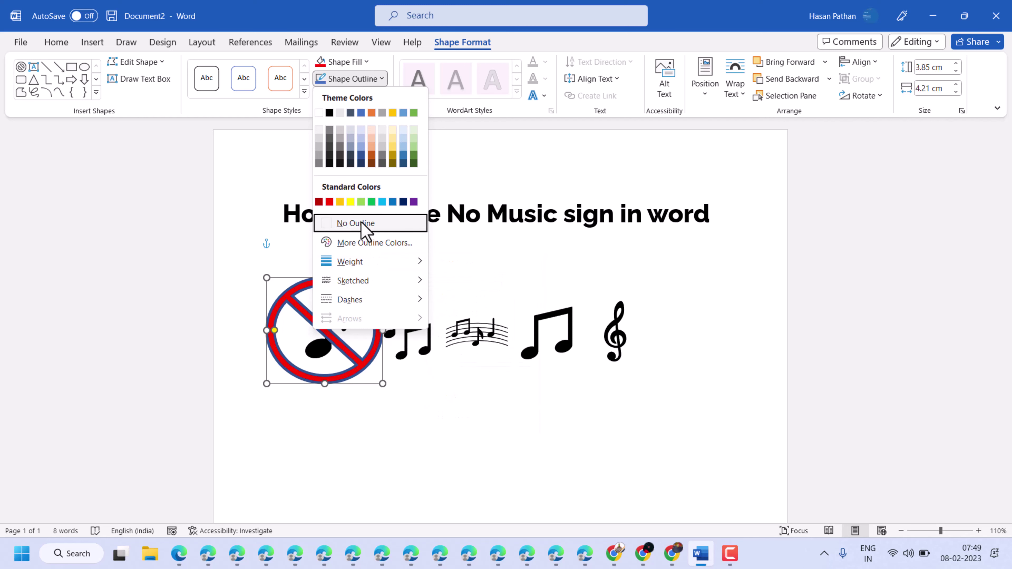
pyautogui.click(366, 225)
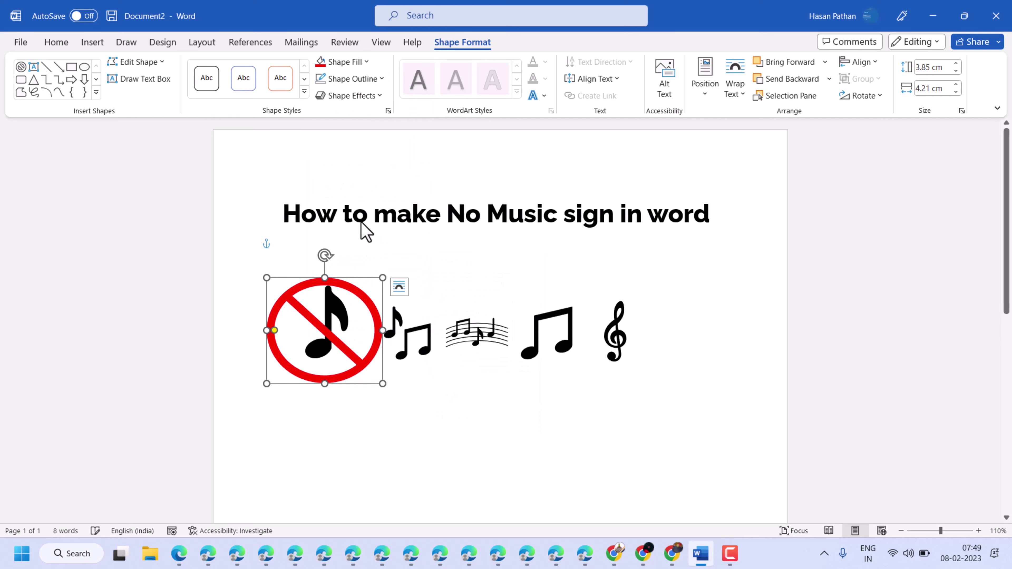
pyautogui.click(371, 426)
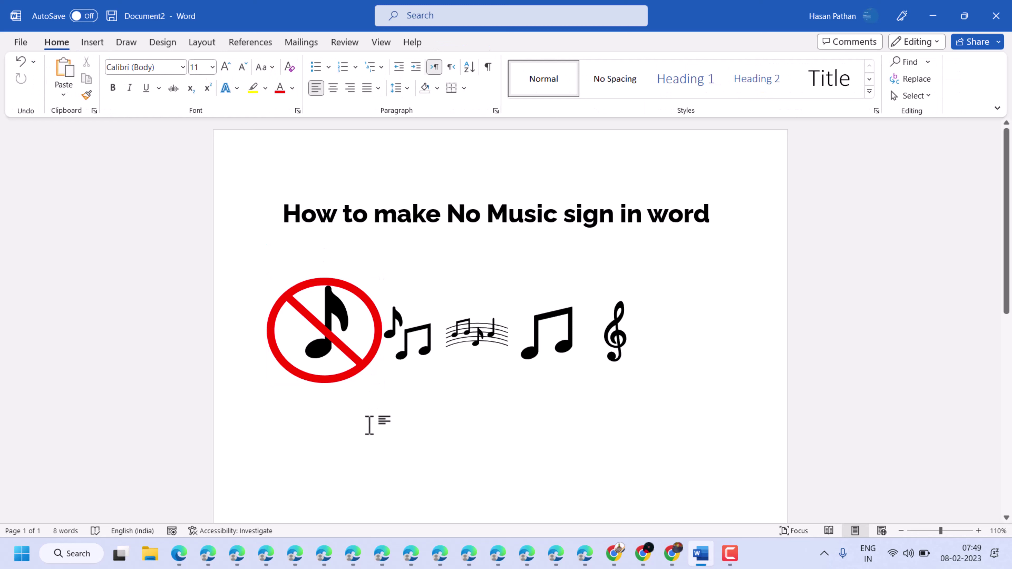
# Step: Drag the paired music notes icon's corner handle to enlarge it beside the red No sign
pyautogui.click(400, 333)
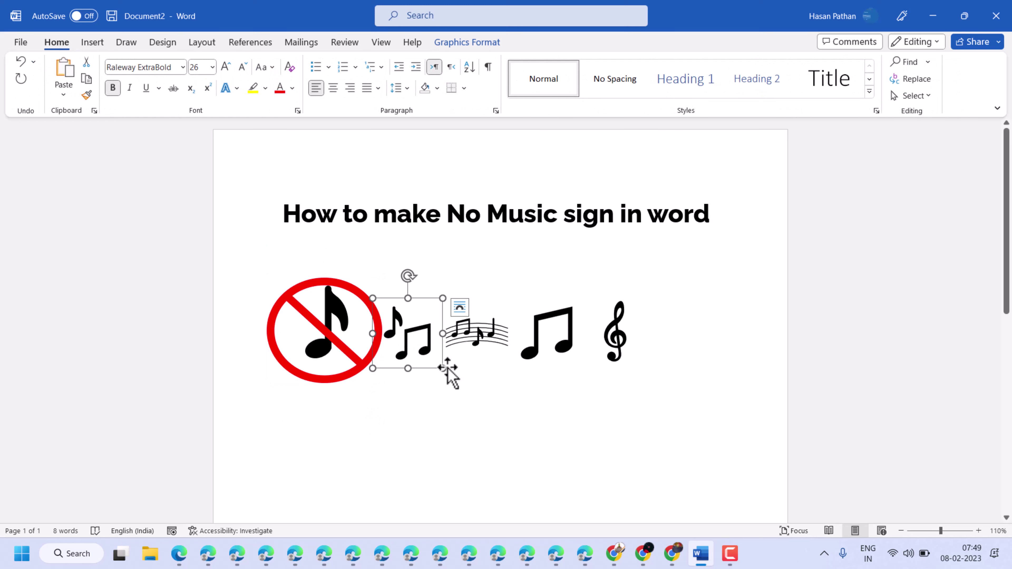
pyautogui.moveTo(443, 369)
pyautogui.mouseDown()
pyautogui.moveTo(482, 387)
pyautogui.moveTo(469, 350)
pyautogui.mouseUp()
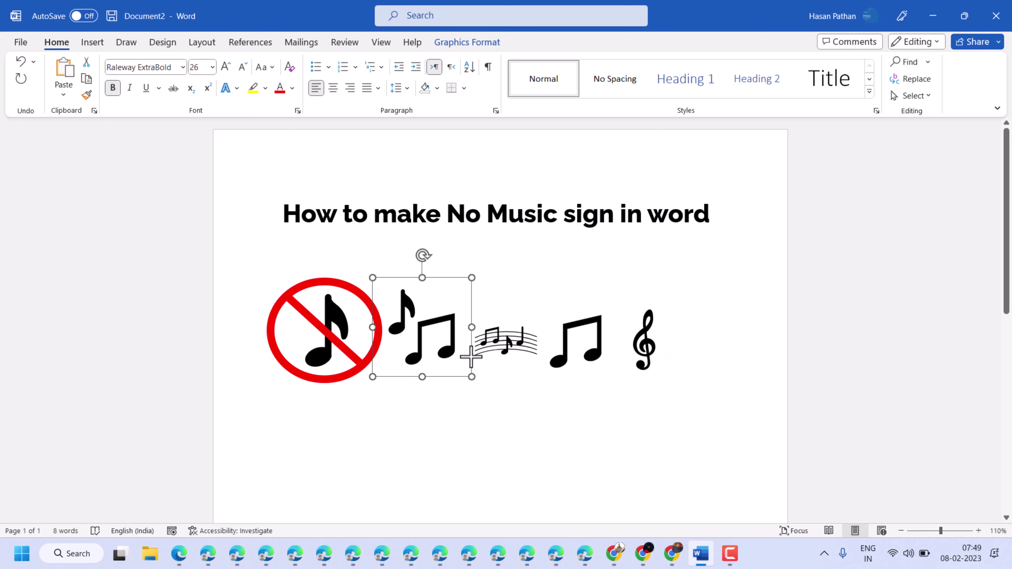
pyautogui.click(485, 414)
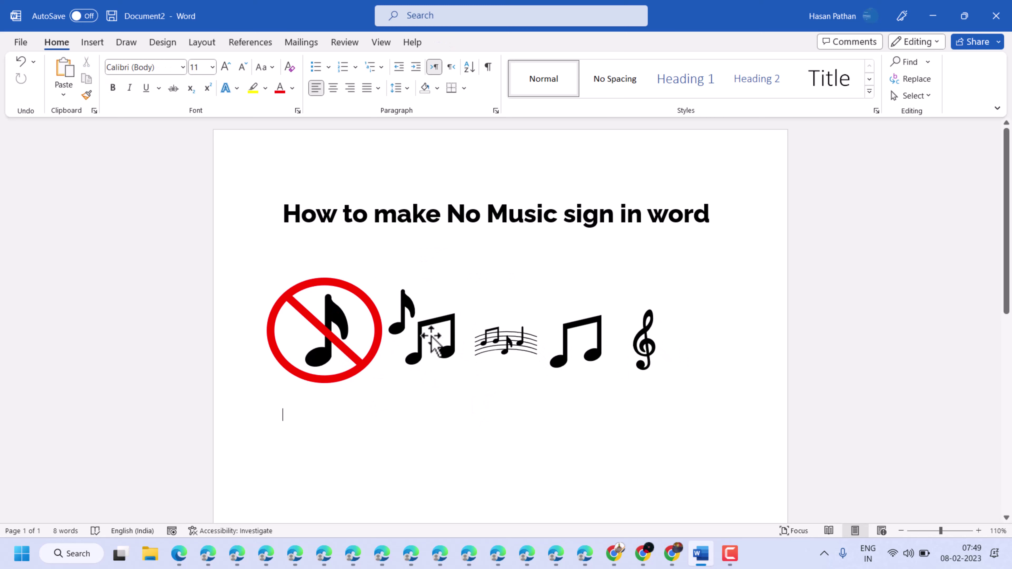
pyautogui.click(382, 326)
pyautogui.click(390, 329)
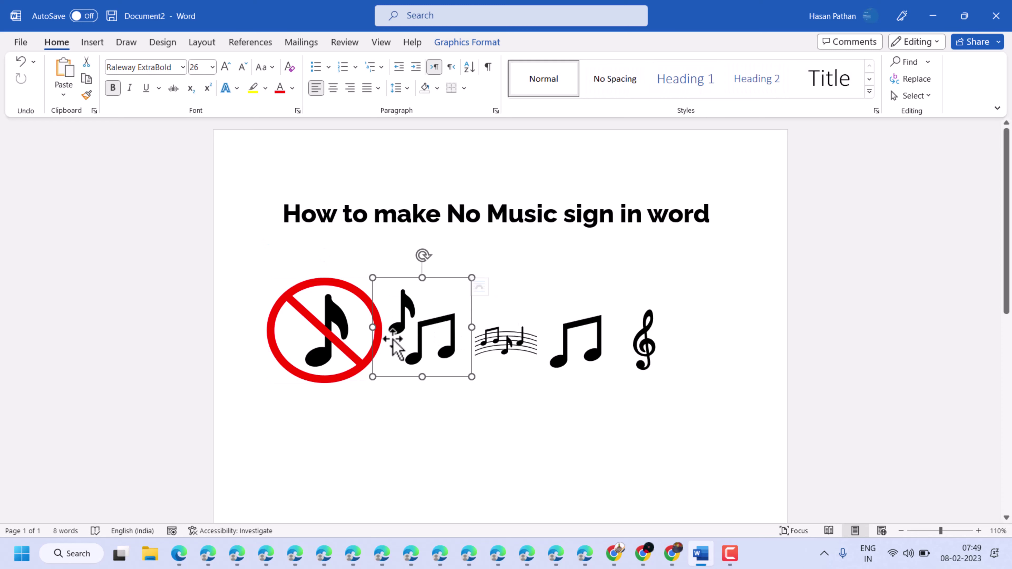
pyautogui.click(346, 261)
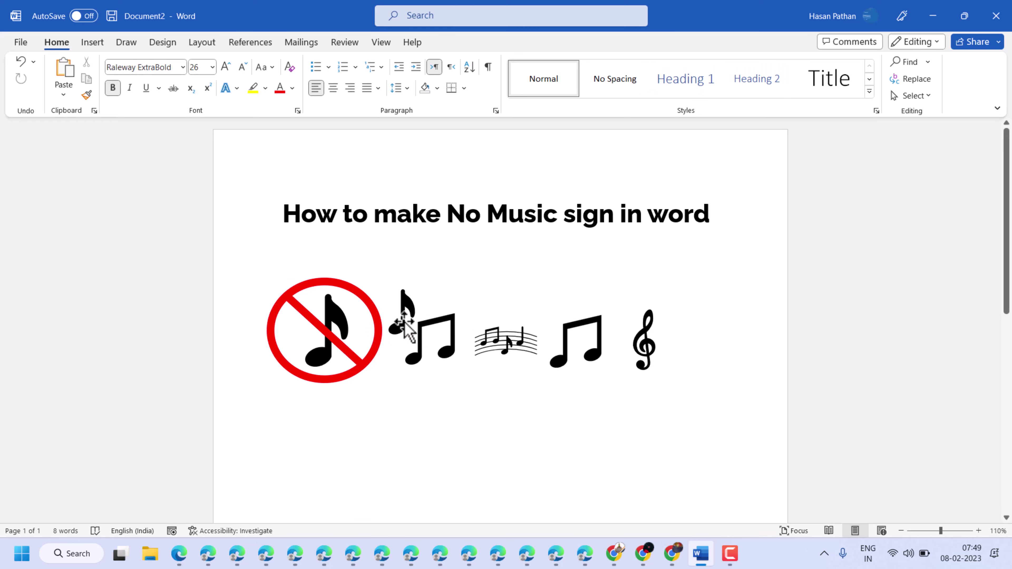
# Step: Copy the red No sign and paste it below the icon row with Keep Source Formatting
pyautogui.click(287, 299)
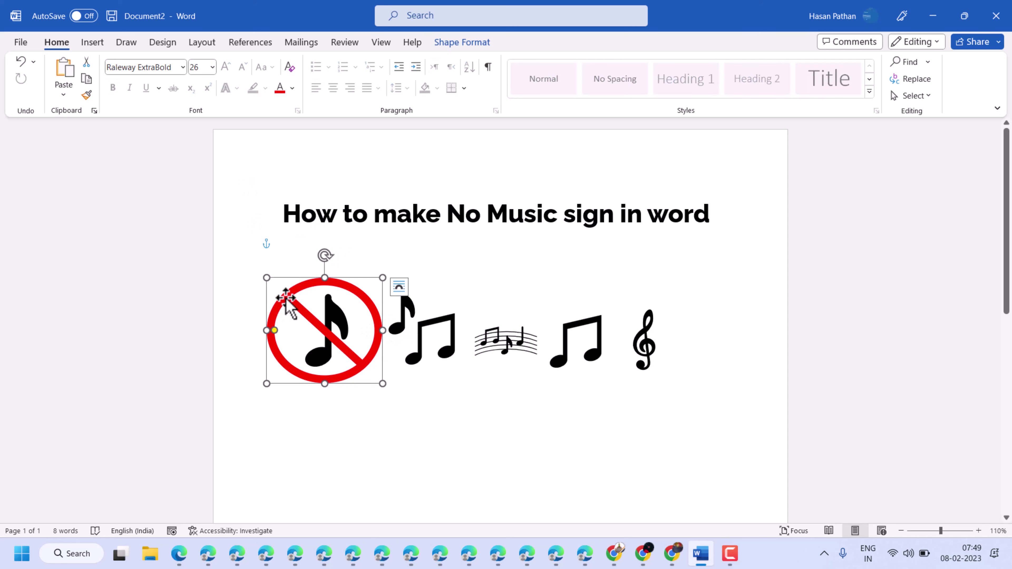
pyautogui.rightClick(286, 299)
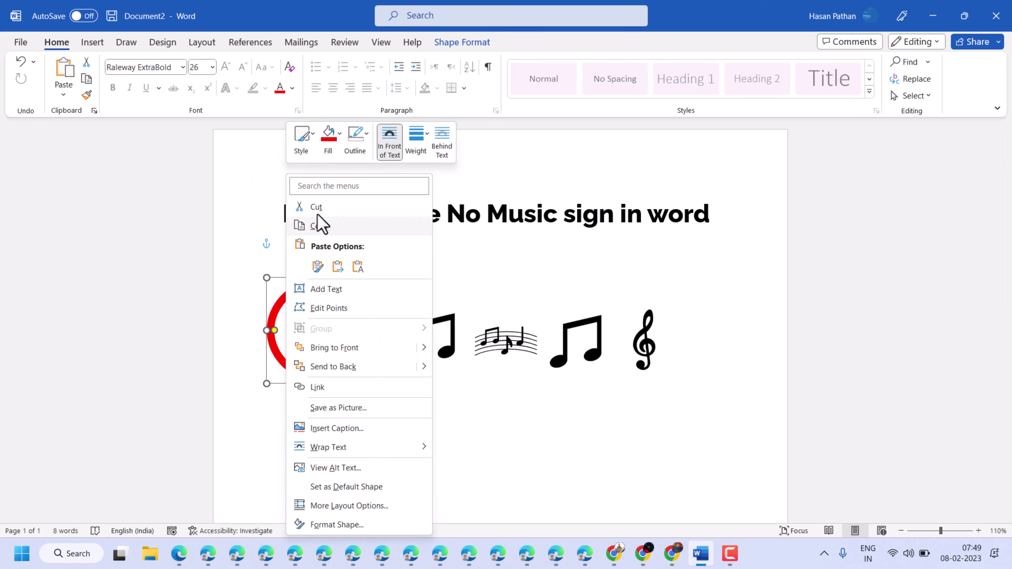
pyautogui.click(320, 226)
pyautogui.rightClick(481, 419)
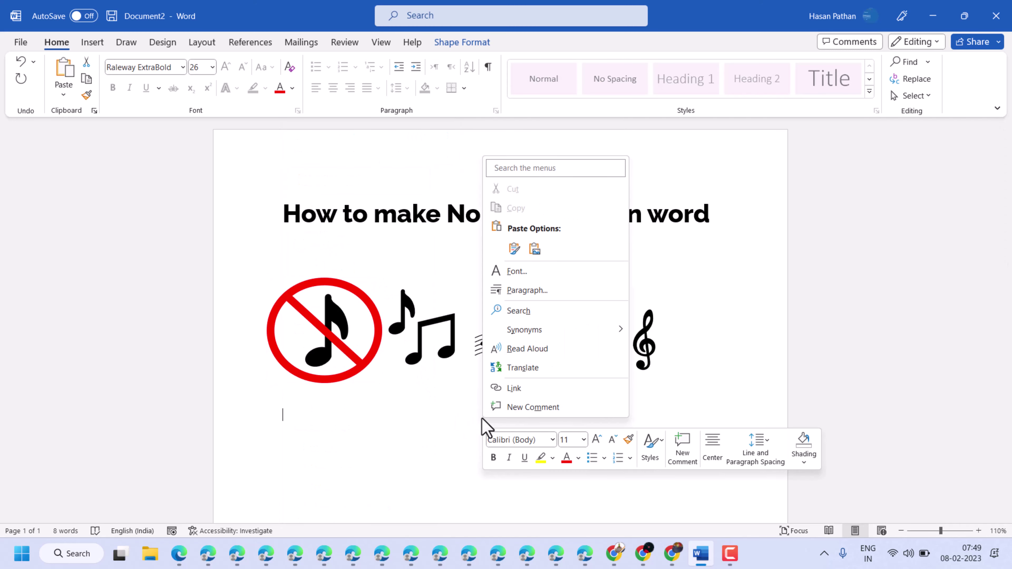
pyautogui.click(514, 249)
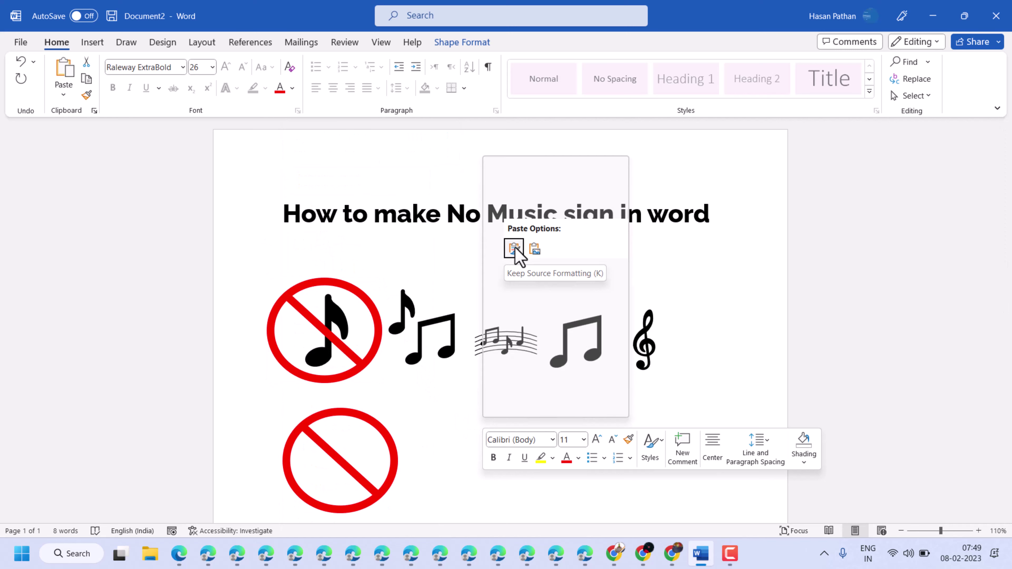
pyautogui.click(449, 441)
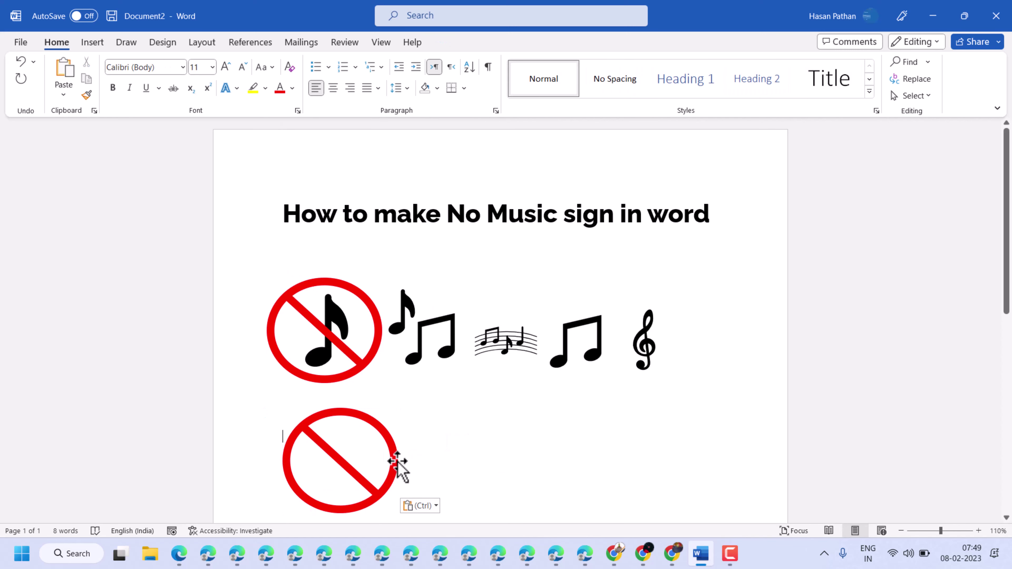
# Step: Move the staff, beamed notes and treble clef icons down to the second row
pyautogui.moveTo(398, 463); pyautogui.dragTo(395, 438)
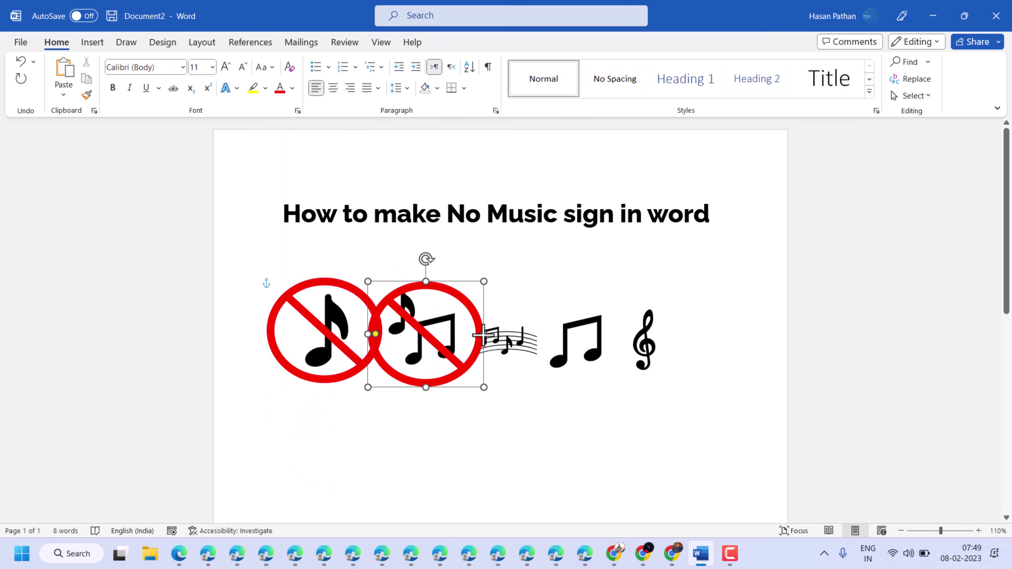
pyautogui.moveTo(513, 351)
pyautogui.mouseDown()
pyautogui.moveTo(550, 447)
pyautogui.moveTo(540, 426)
pyautogui.mouseUp()
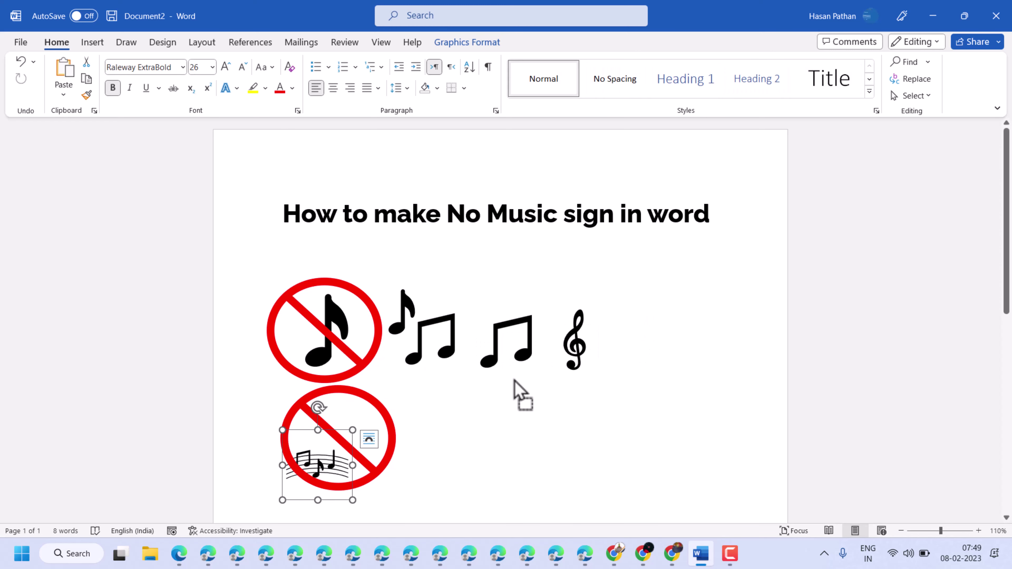
pyautogui.moveTo(506, 370); pyautogui.dragTo(550, 452)
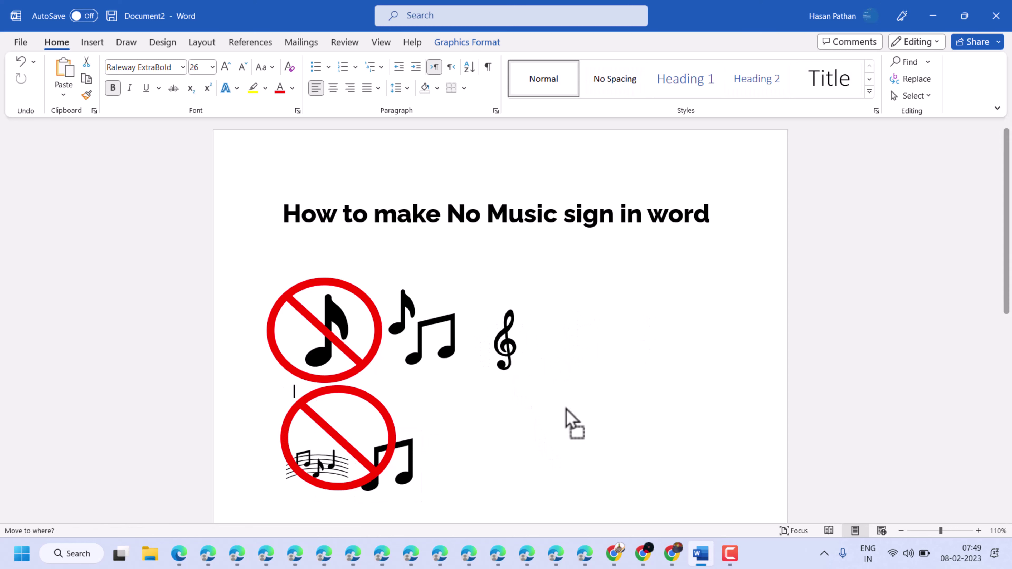
pyautogui.moveTo(514, 353); pyautogui.dragTo(586, 465)
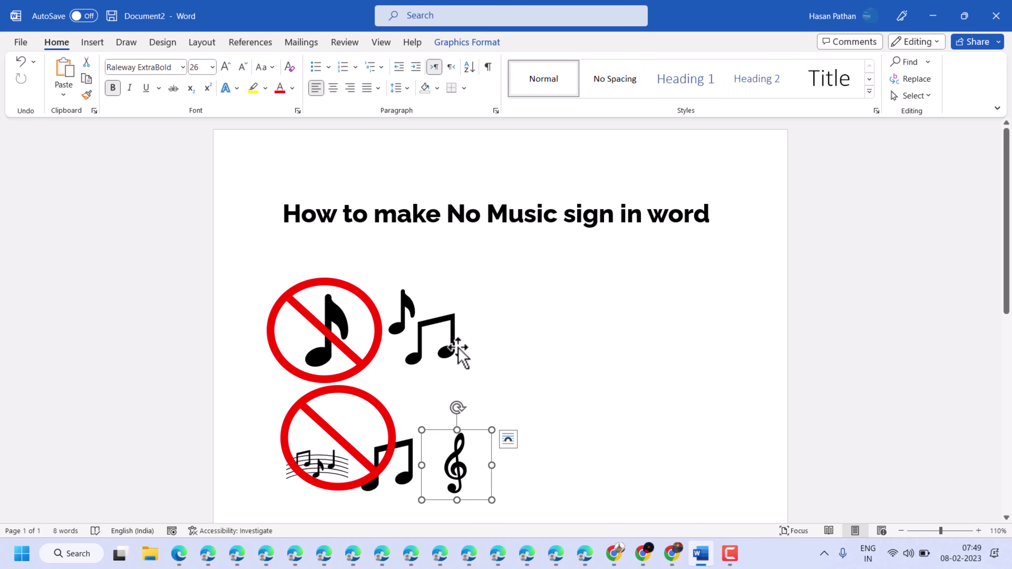
# Step: Place the copied No sign over the paired music notes icon beside the first sign
pyautogui.moveTo(420, 339)
pyautogui.mouseDown()
pyautogui.moveTo(366, 433)
pyautogui.moveTo(599, 354)
pyautogui.mouseUp()
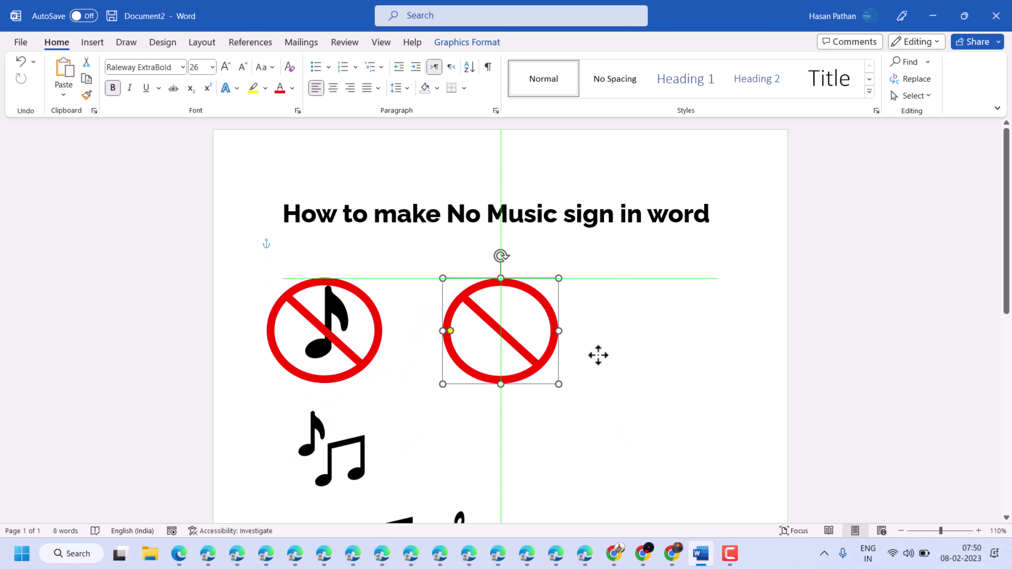
pyautogui.moveTo(364, 423); pyautogui.dragTo(488, 351)
pyautogui.click(490, 351)
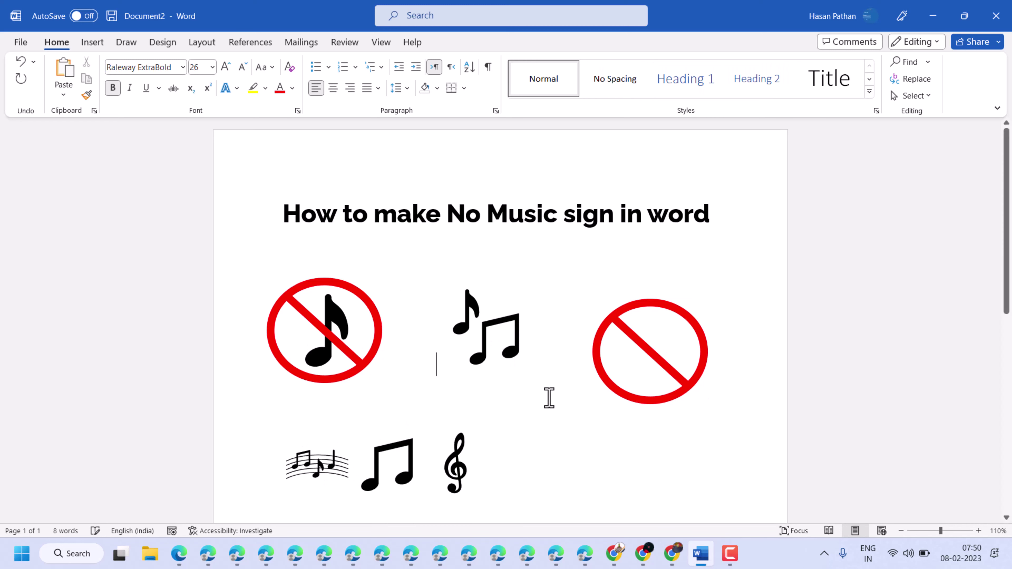
pyautogui.click(582, 403)
pyautogui.moveTo(622, 387); pyautogui.dragTo(459, 363)
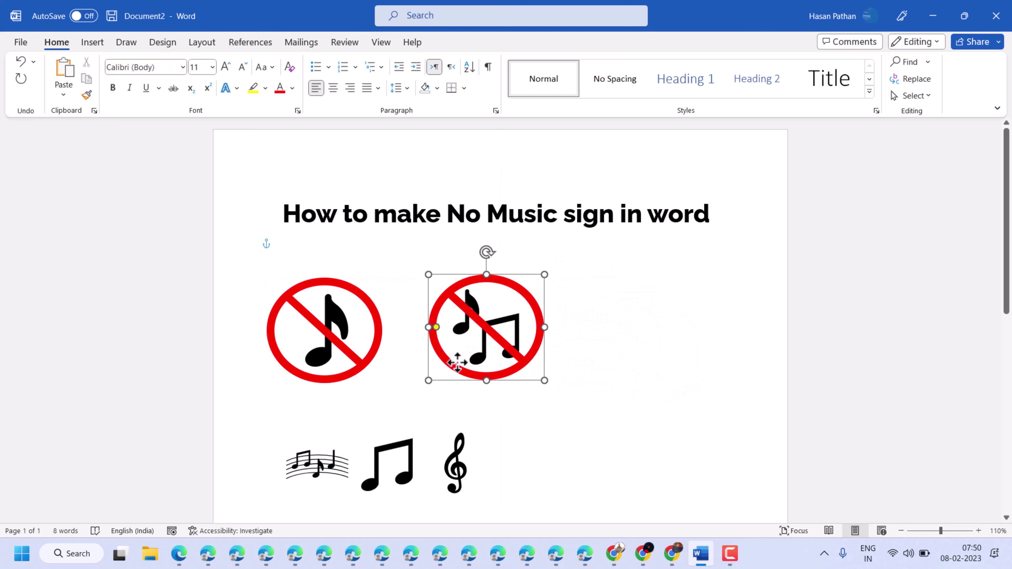
# Step: Push the beamed notes and treble clef rightward so the second row's three icons are evenly spaced
pyautogui.click(638, 443)
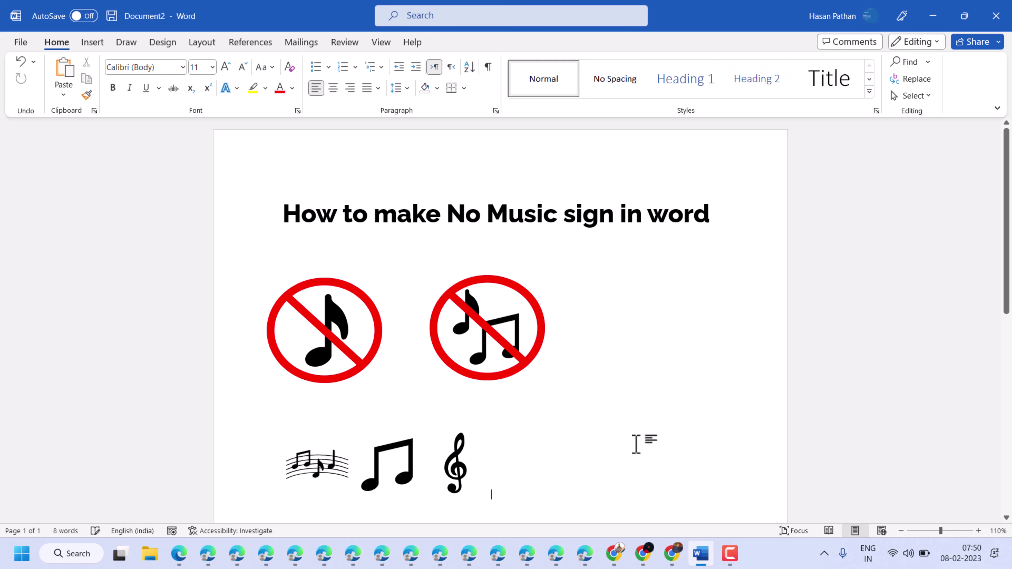
pyautogui.scroll(-1, 556, 435)
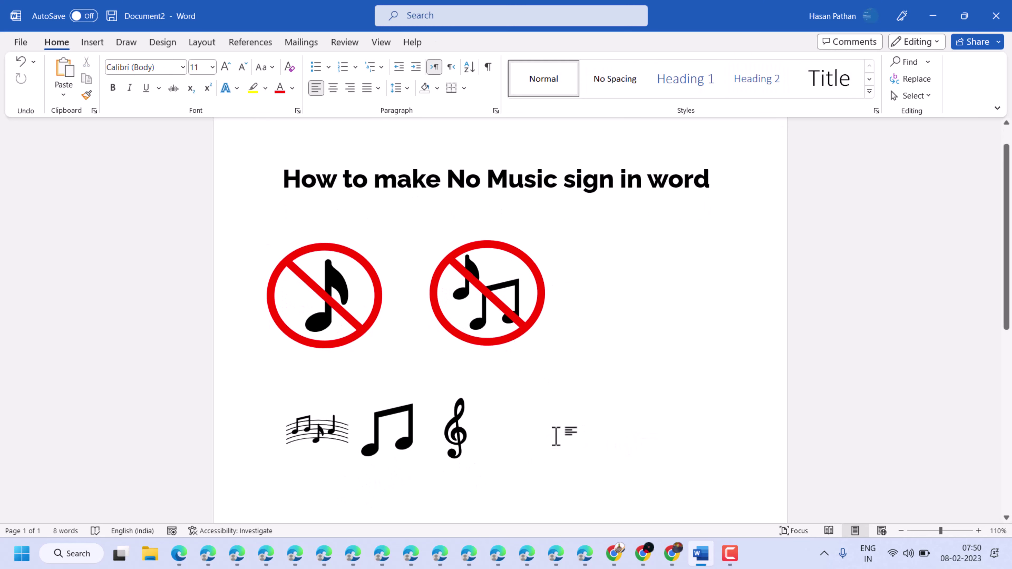
pyautogui.click(358, 446)
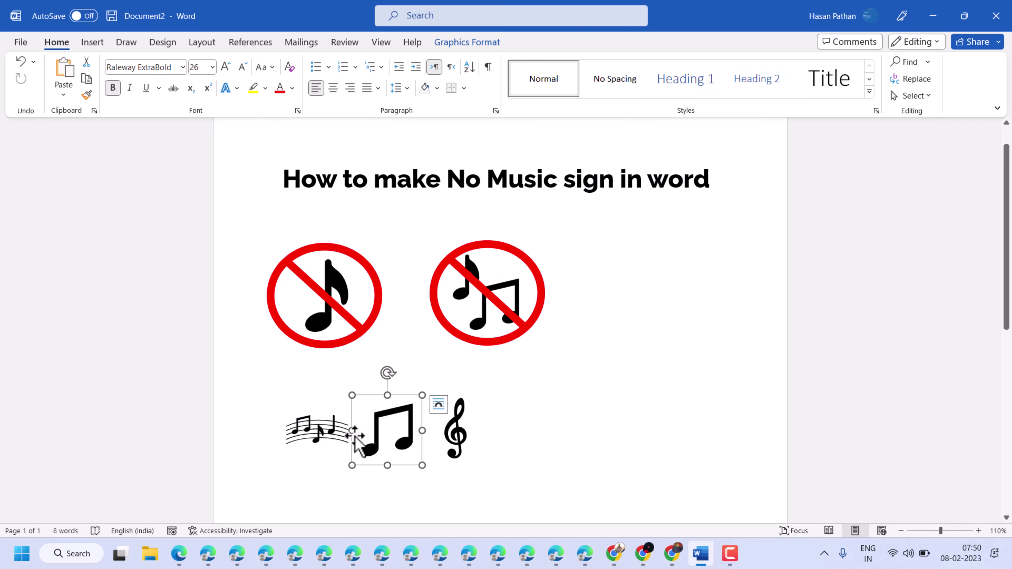
pyautogui.click(347, 437)
pyautogui.click(372, 440)
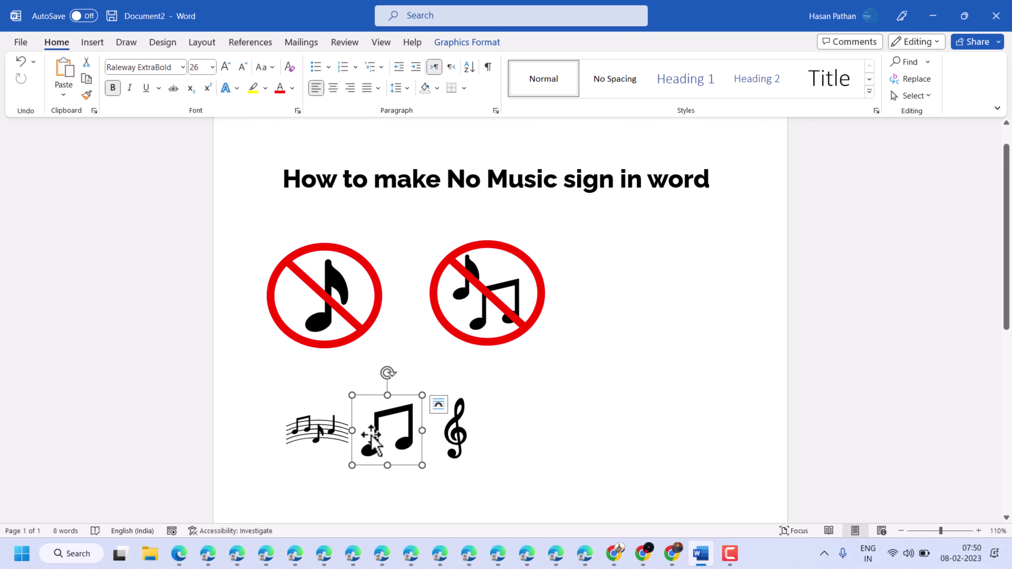
pyautogui.press('Left')
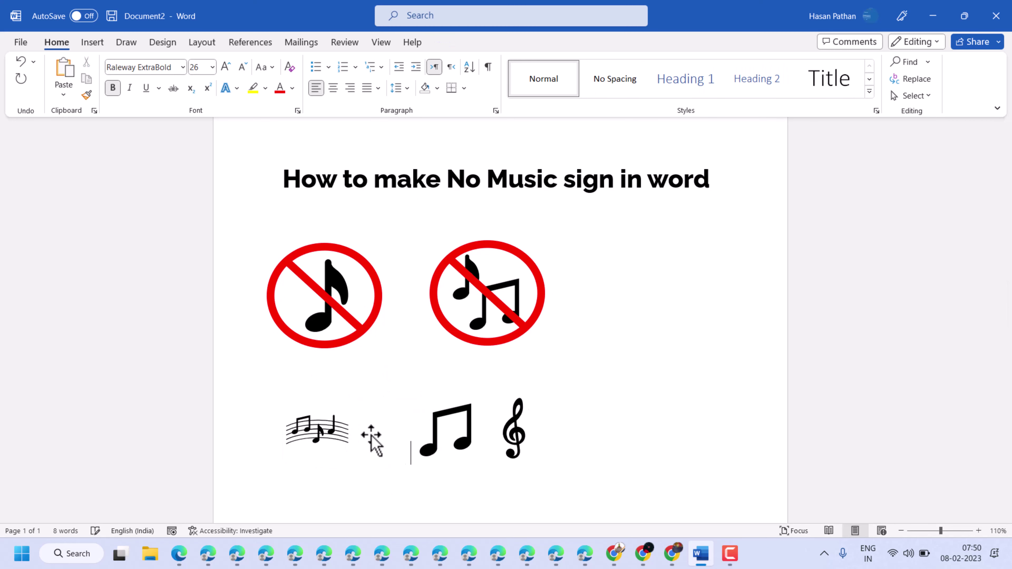
pyautogui.click(509, 425)
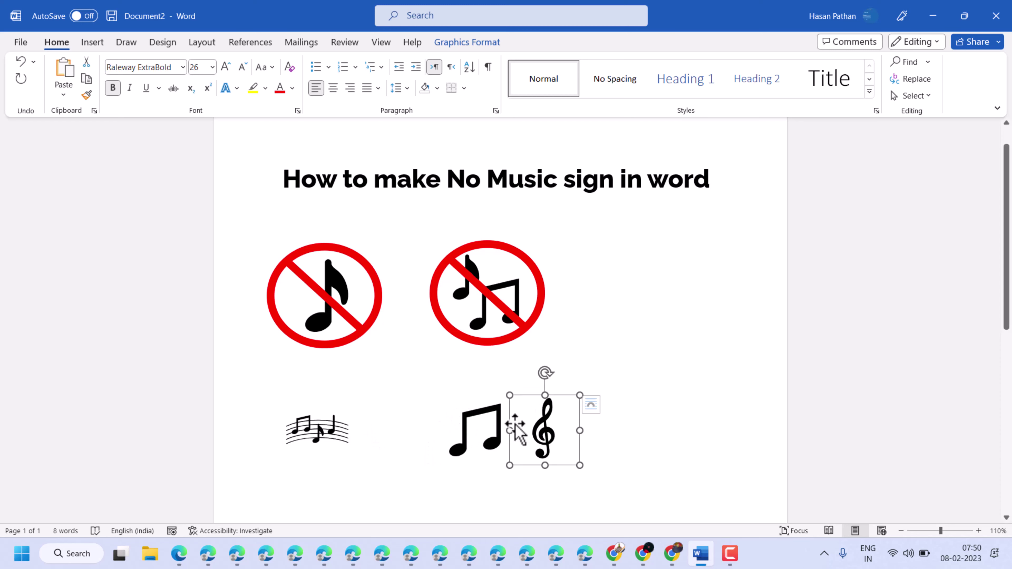
pyautogui.press('Left')
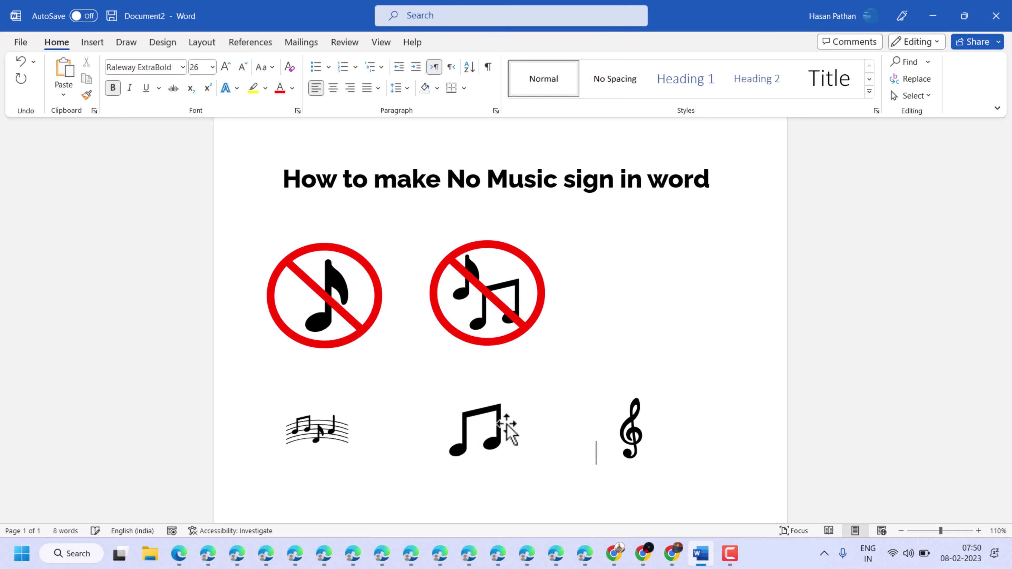
pyautogui.click(299, 427)
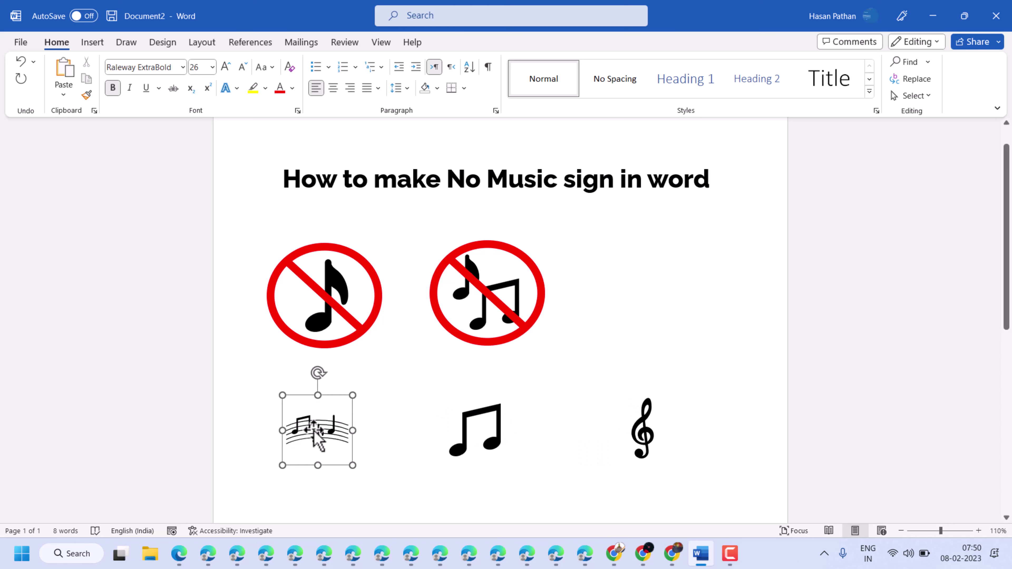
pyautogui.click(257, 394)
# Step: Paste three Keep Source Formatting copies of the red No sign after the top sign row
pyautogui.click(676, 275)
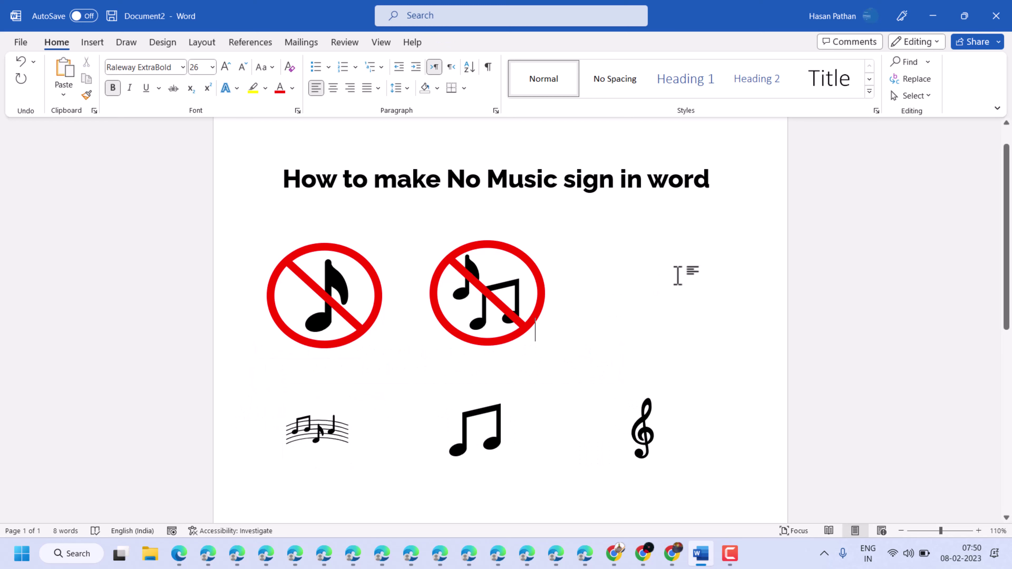
pyautogui.rightClick(677, 276)
pyautogui.click(709, 107)
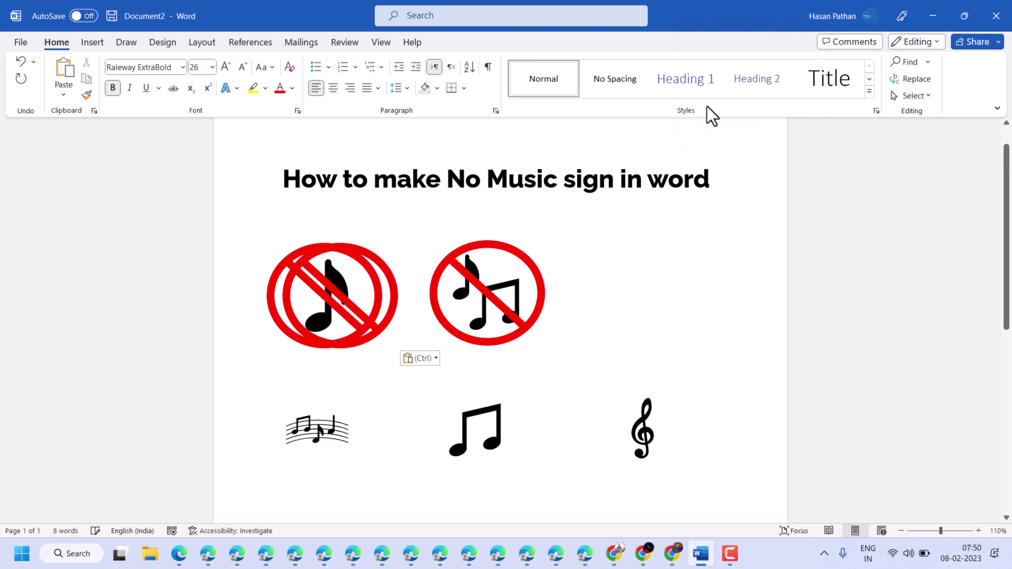
pyautogui.rightClick(648, 257)
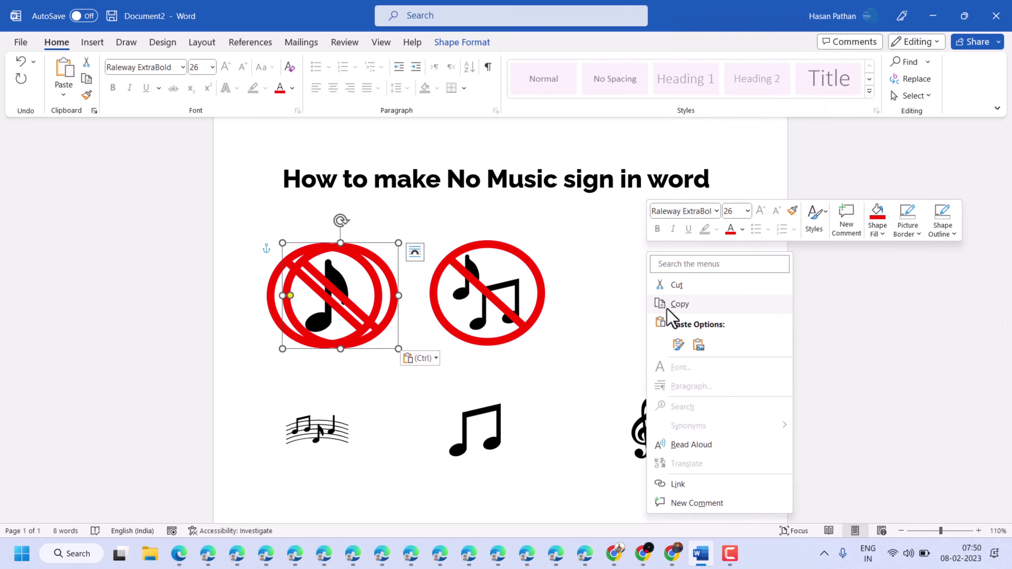
pyautogui.click(679, 346)
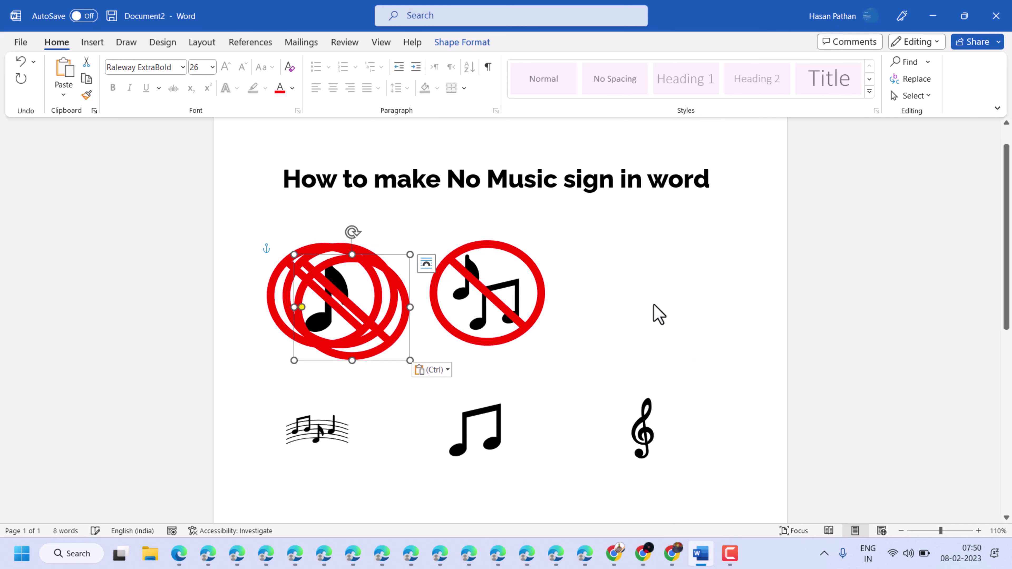
pyautogui.rightClick(655, 313)
pyautogui.click(686, 134)
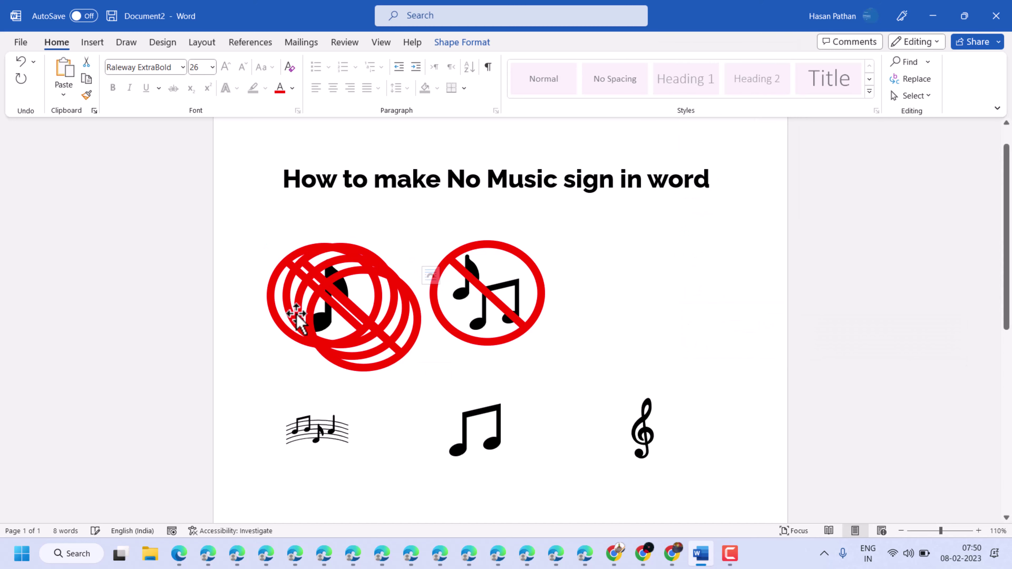
pyautogui.click(283, 219)
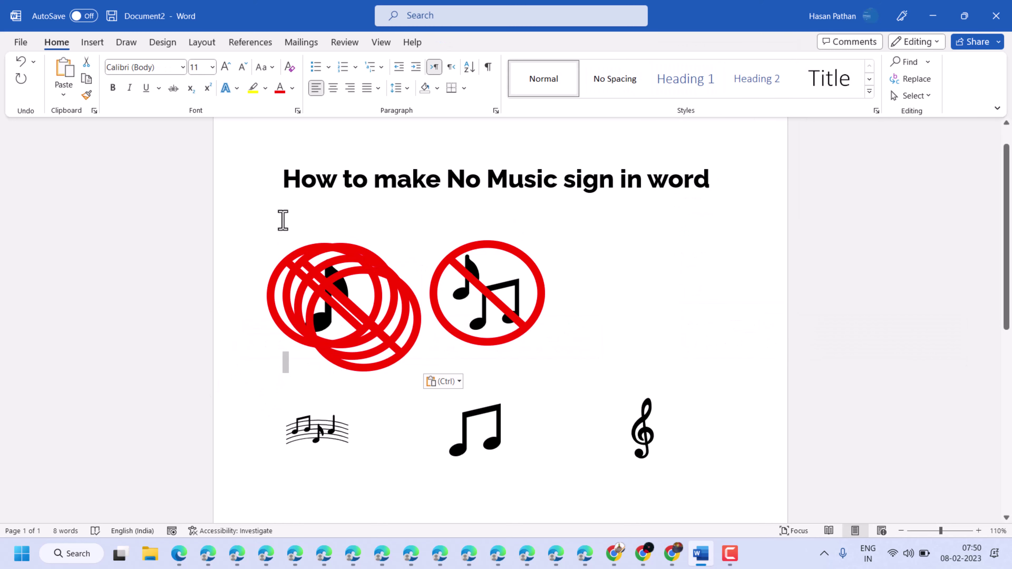
# Step: Drag the pasted No signs onto the staff, beamed-notes and treble clef icons
pyautogui.moveTo(338, 293); pyautogui.dragTo(288, 400)
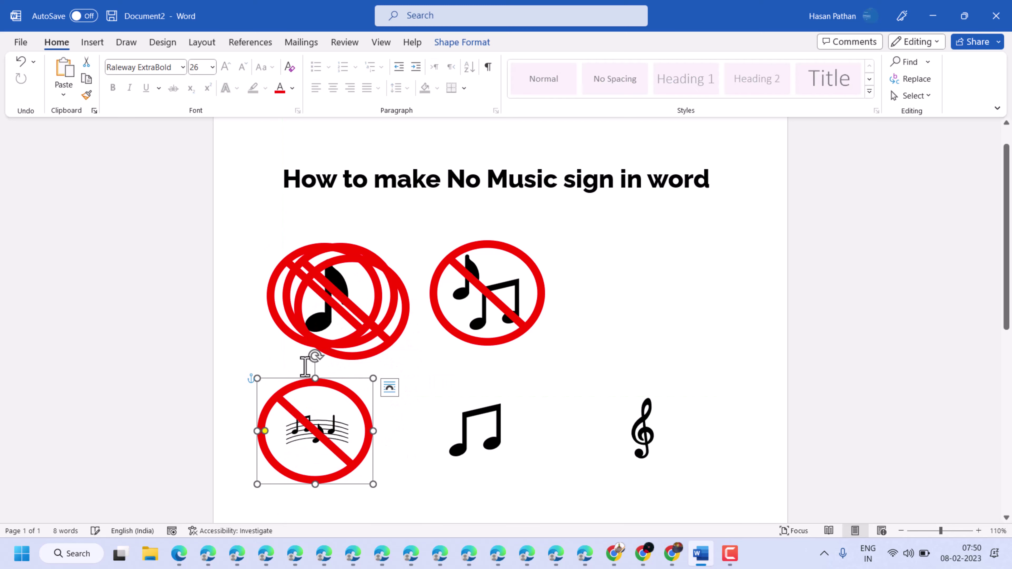
pyautogui.moveTo(314, 342); pyautogui.dragTo(440, 463)
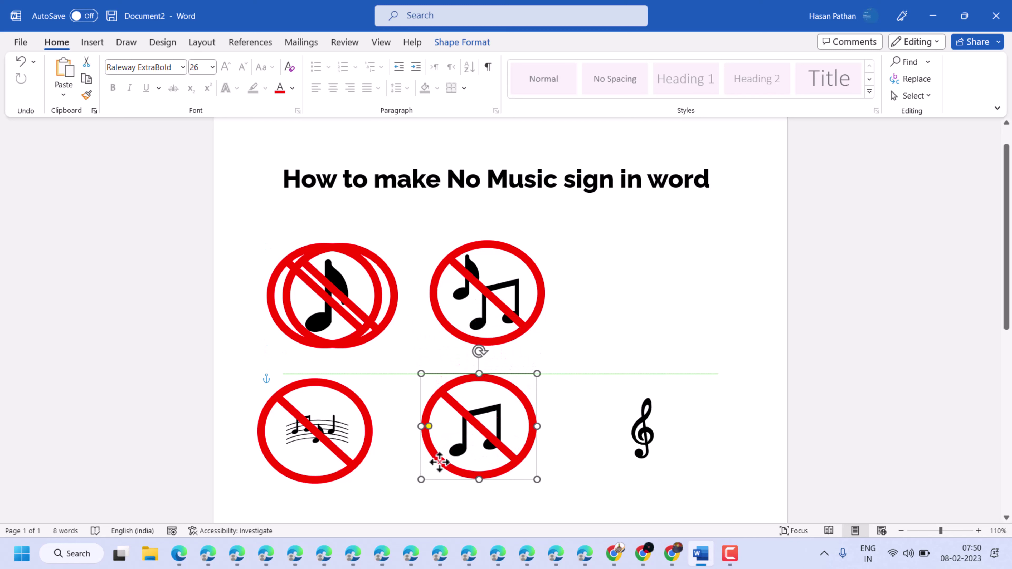
pyautogui.moveTo(441, 462); pyautogui.dragTo(440, 463)
pyautogui.moveTo(359, 345); pyautogui.dragTo(659, 478)
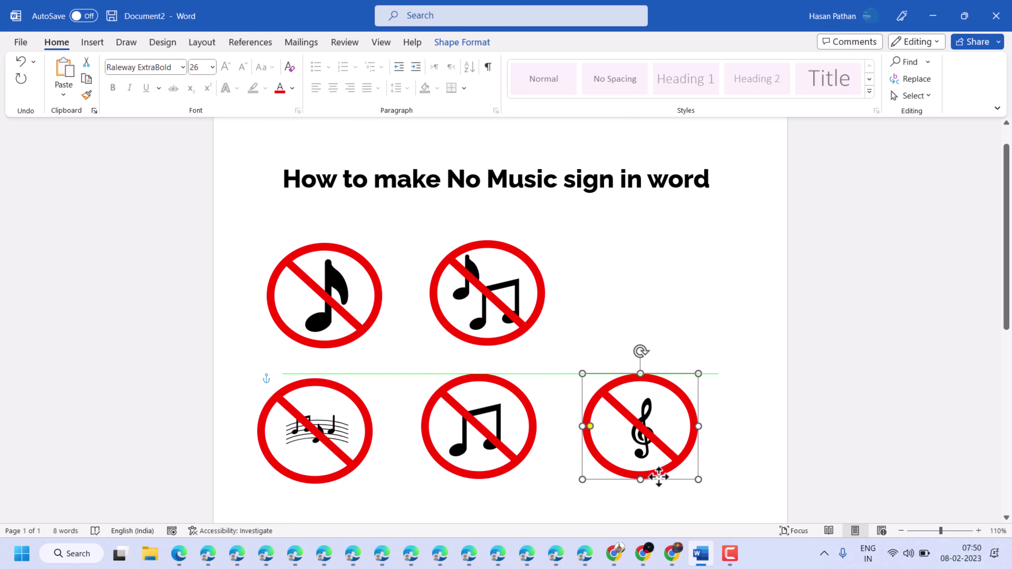
pyautogui.click(648, 302)
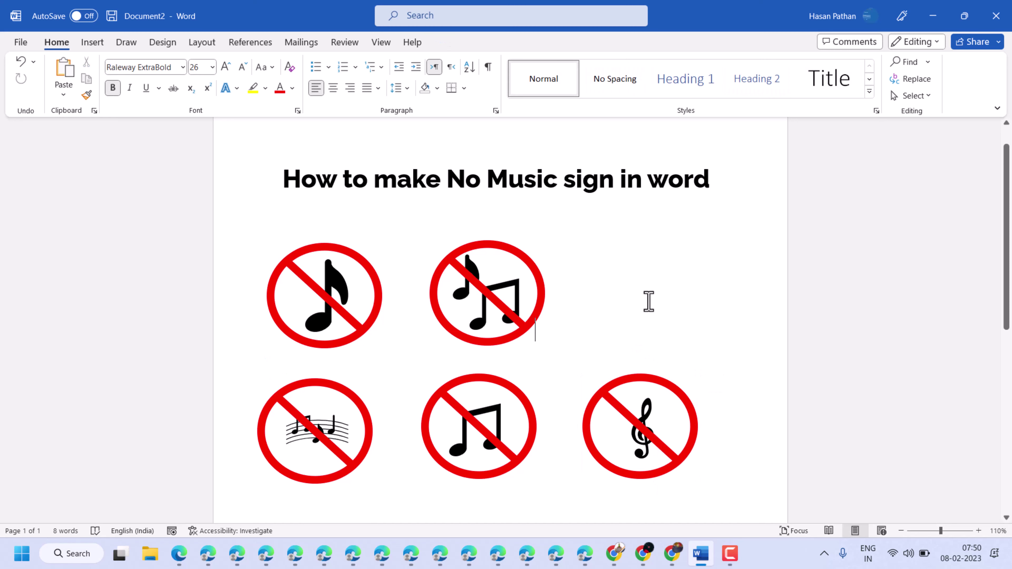